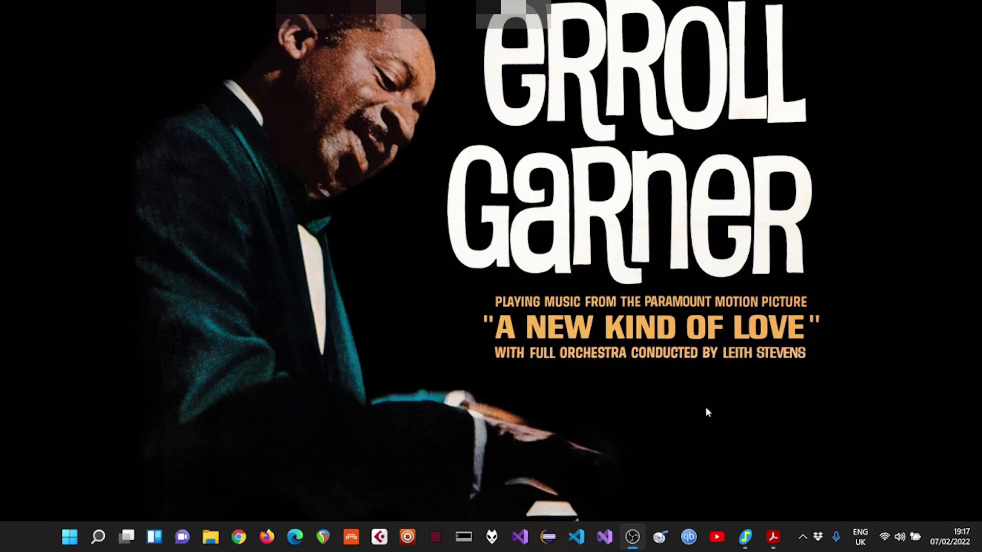
Bring the already-running JJazzLab 3.0.3 window to the front from the taskbar
{"action": "mouse_move", "coordinate": [746, 541]}
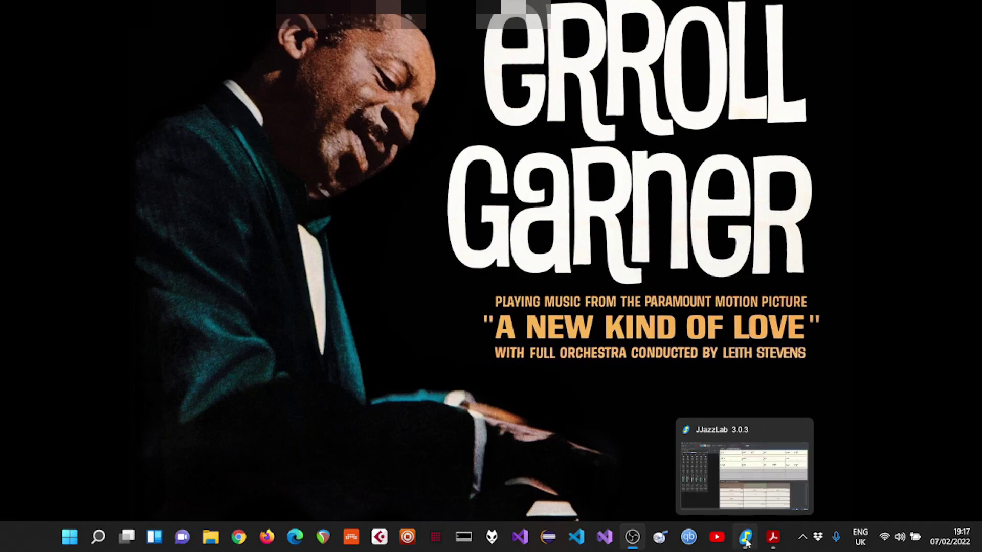
{"action": "left_click", "coordinate": [746, 541]}
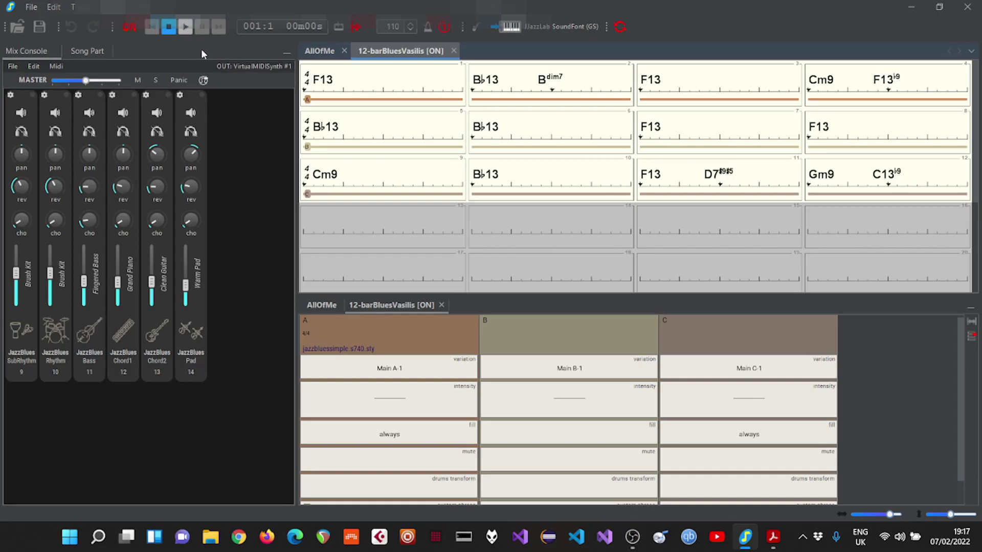
{"action": "left_click", "coordinate": [185, 28]}
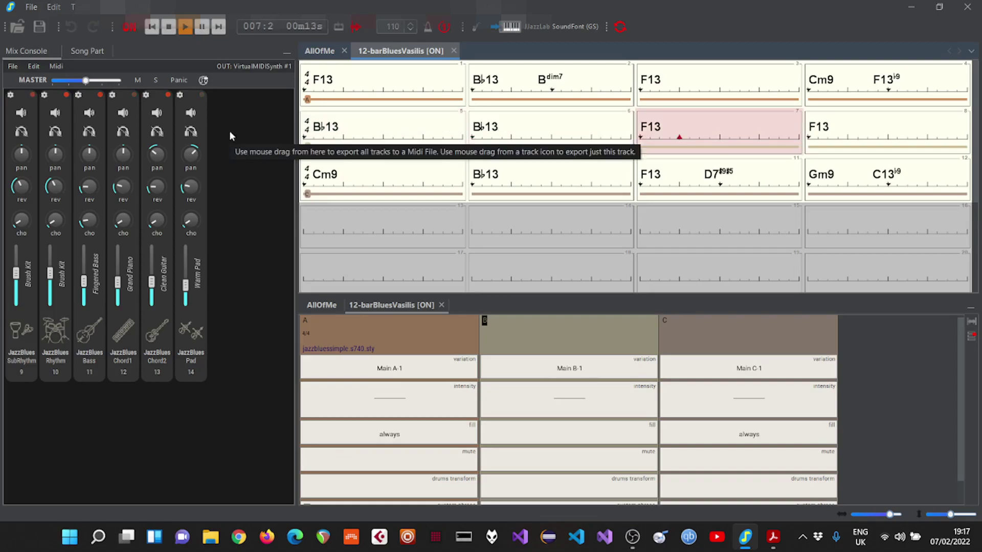
{"action": "left_click", "coordinate": [173, 31]}
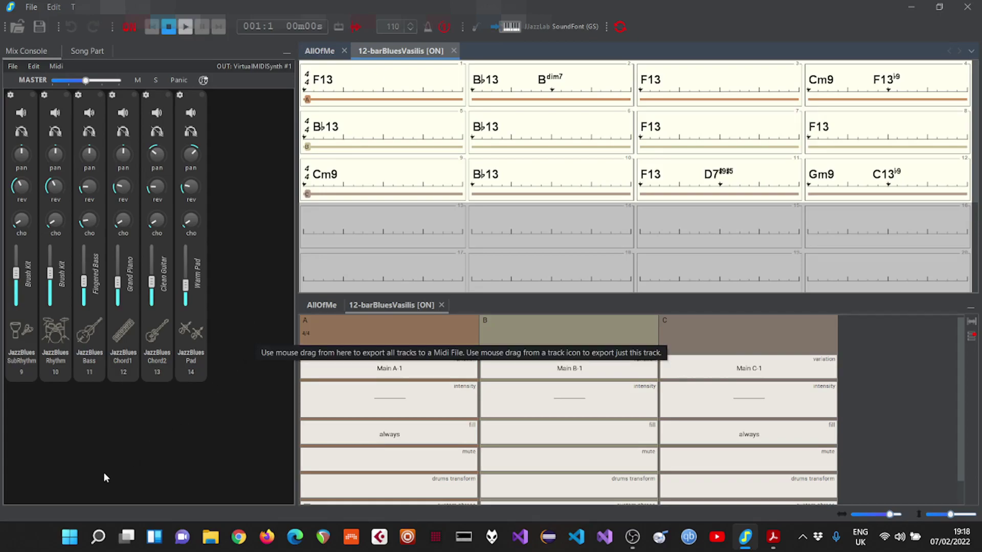
Launch loopMIDI by searching 'loopmidi' and add a loopback port named 'loopMIDI Port'
{"action": "left_click", "coordinate": [77, 536]}
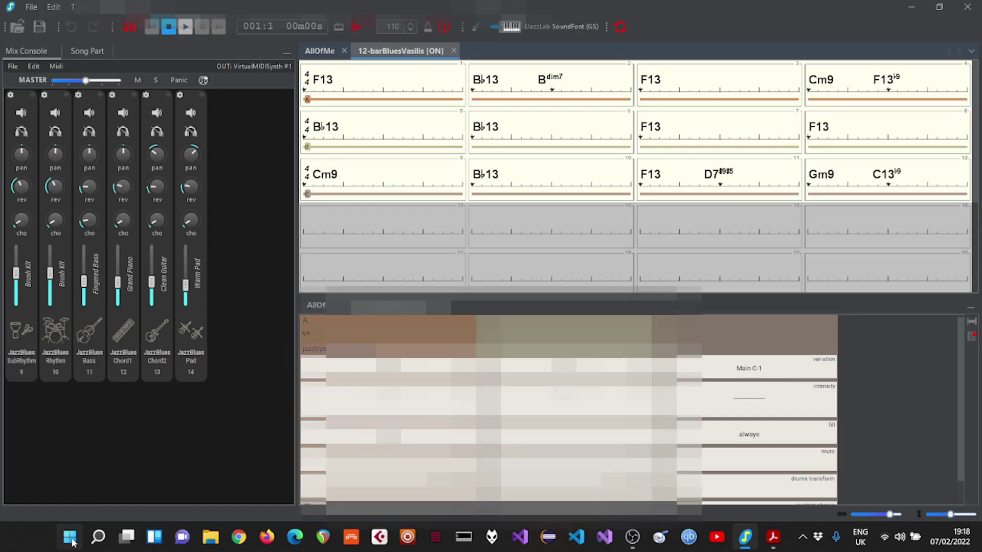
{"action": "type", "text": "loop"}
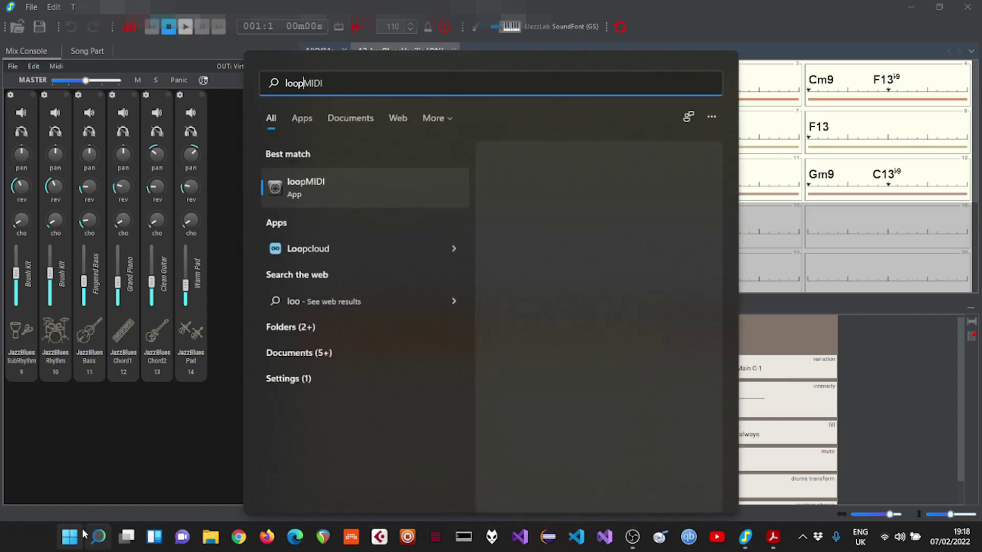
{"action": "type", "text": "midi"}
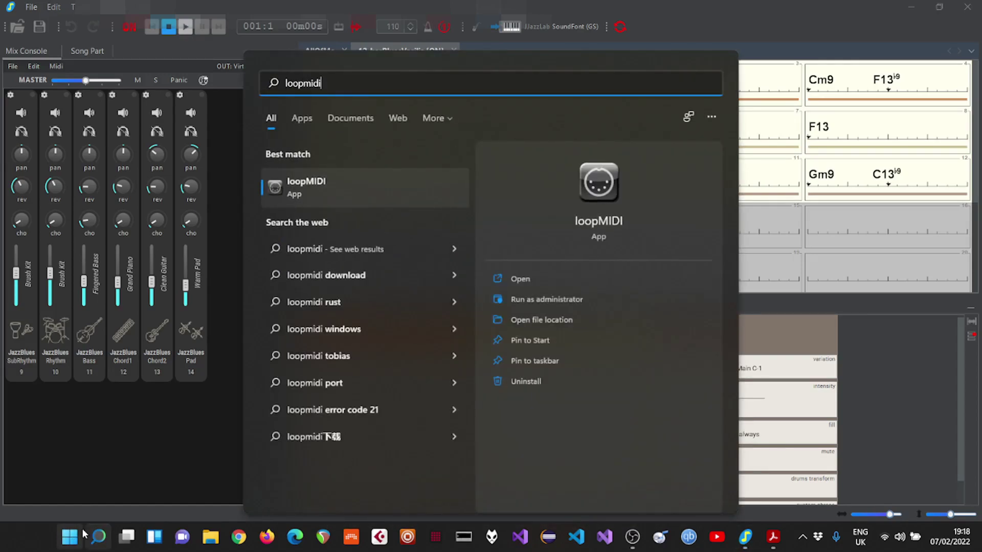
{"action": "key", "text": "Return"}
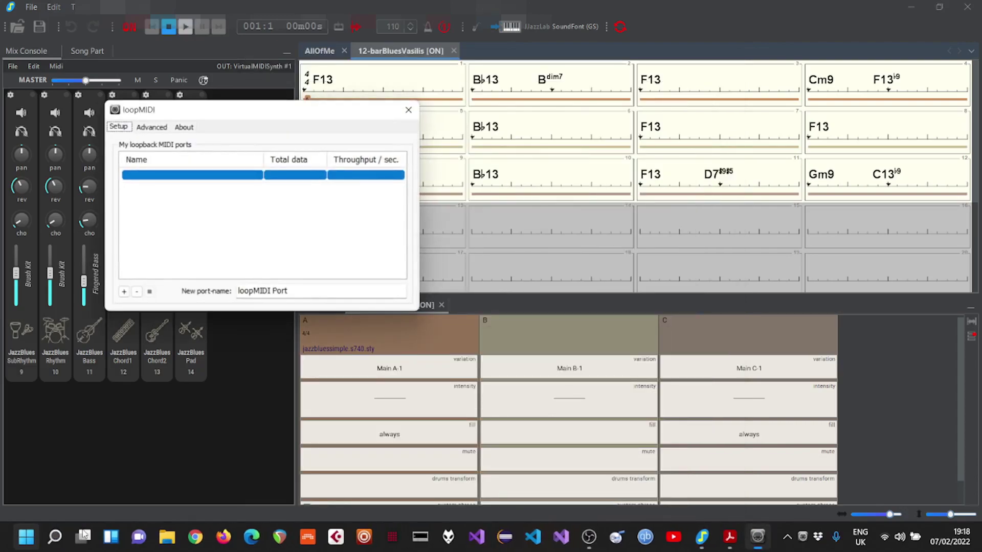
{"action": "left_click_drag", "start_coordinate": [214, 114], "coordinate": [395, 169]}
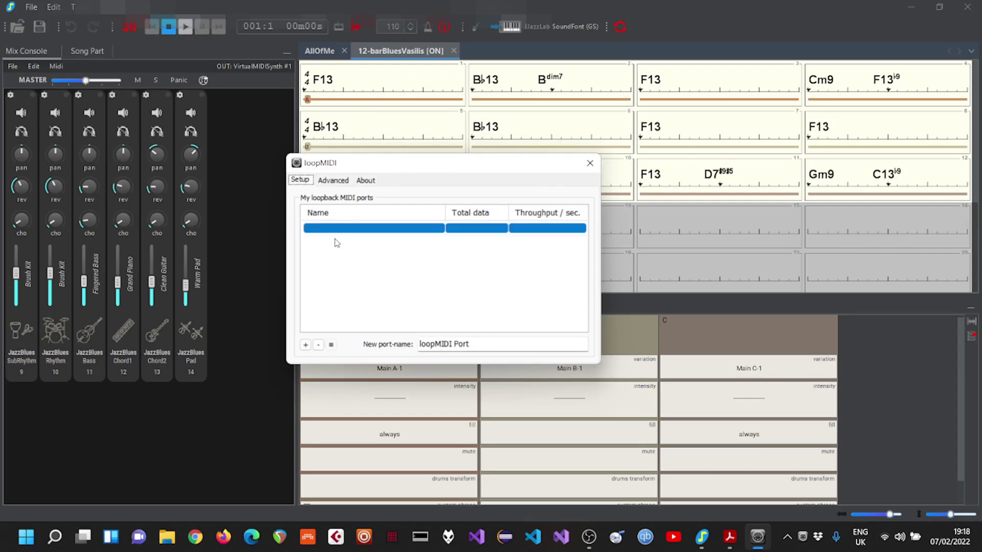
{"action": "left_click", "coordinate": [304, 345]}
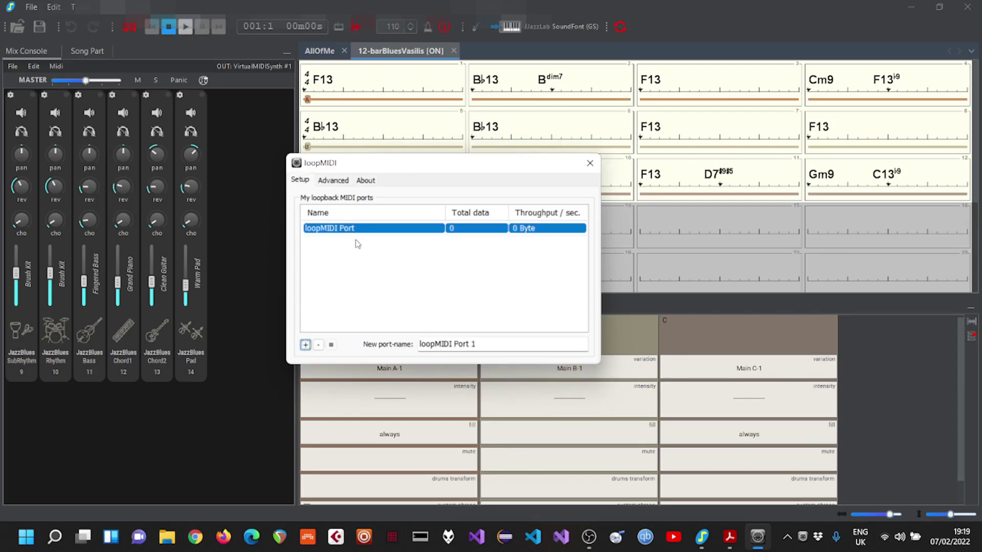
{"action": "left_click_drag", "start_coordinate": [388, 169], "coordinate": [529, 209]}
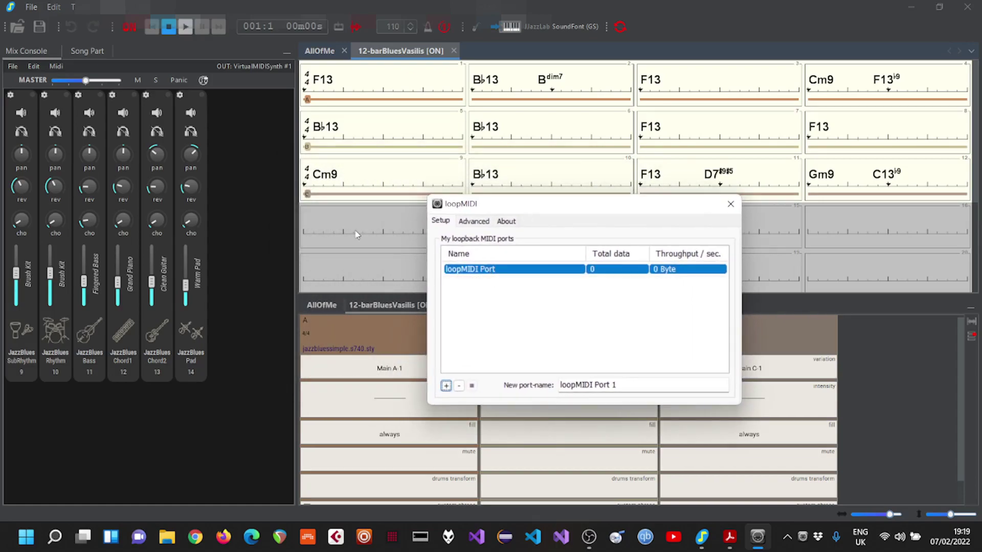
Refresh JJazzLab's MIDI devices and set Midi OUT to loopMIDI Port instead of VirtualMIDISynth #1
{"action": "left_click", "coordinate": [312, 13]}
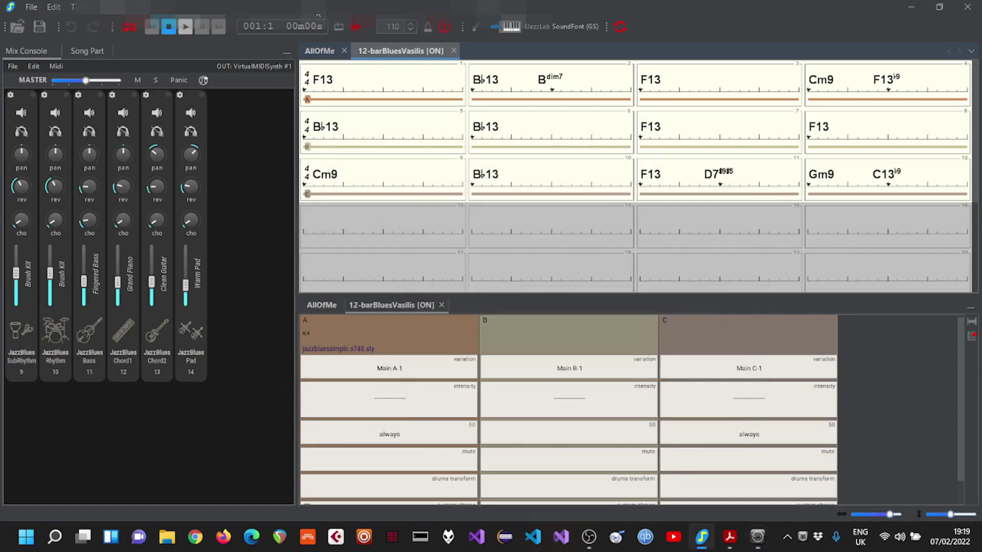
{"action": "left_click", "coordinate": [261, 66]}
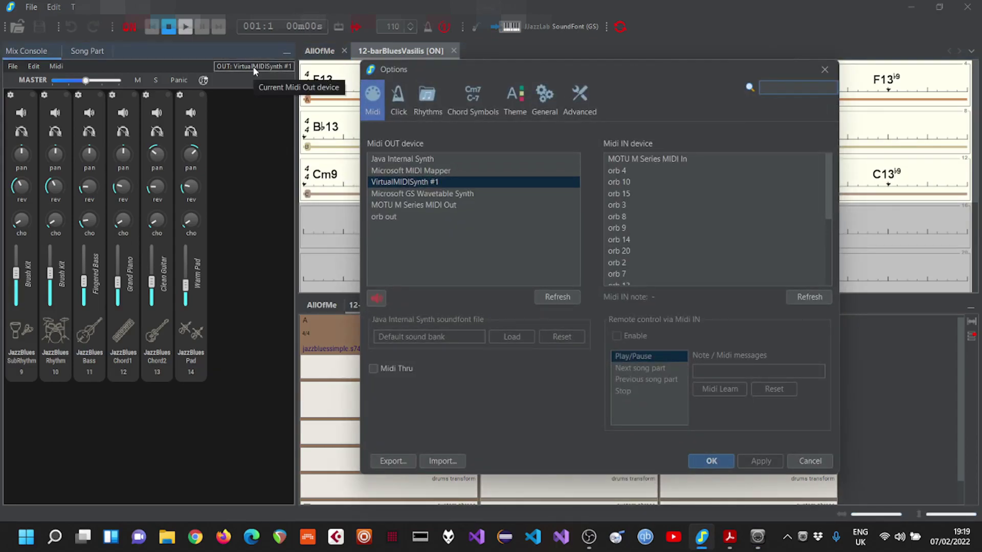
{"action": "left_click", "coordinate": [546, 296]}
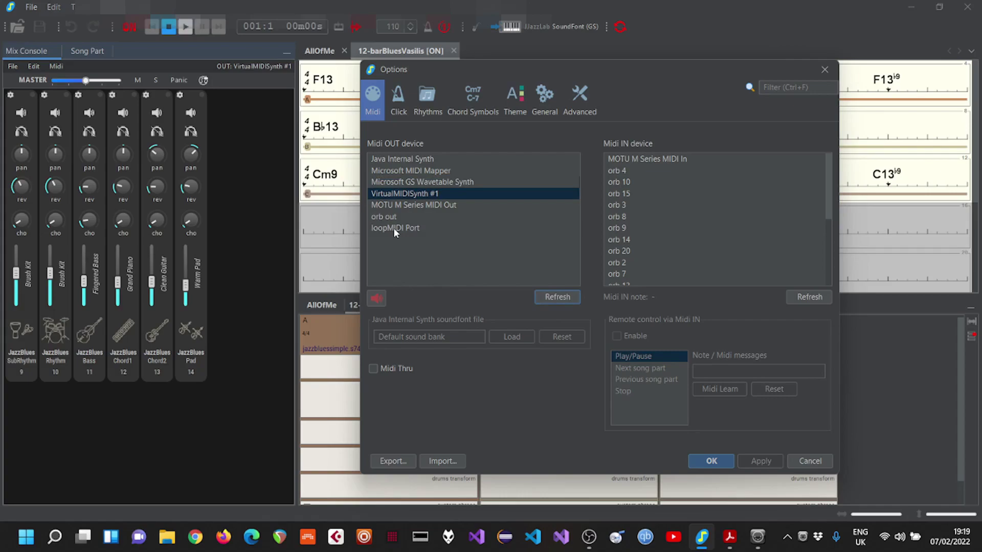
{"action": "left_click", "coordinate": [394, 228]}
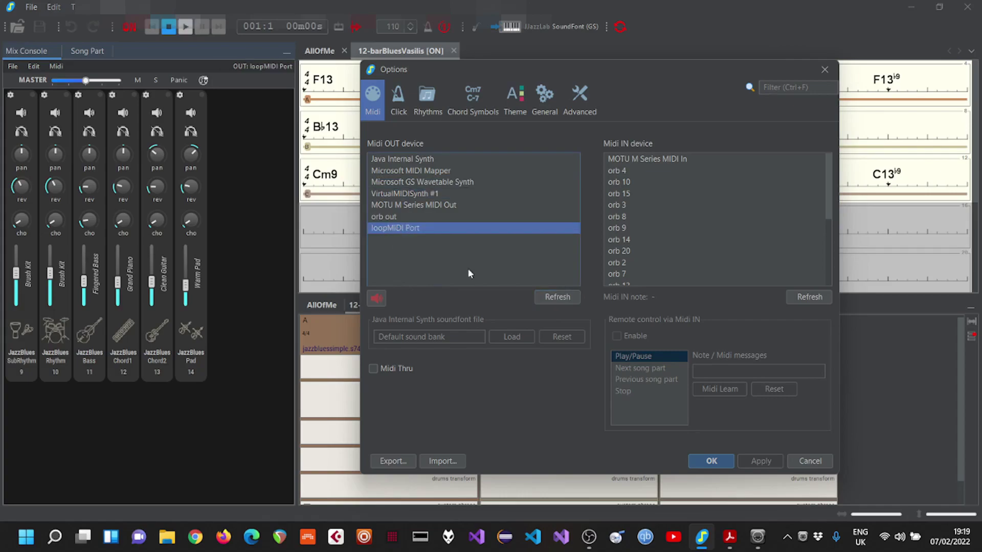
{"action": "left_click", "coordinate": [711, 462]}
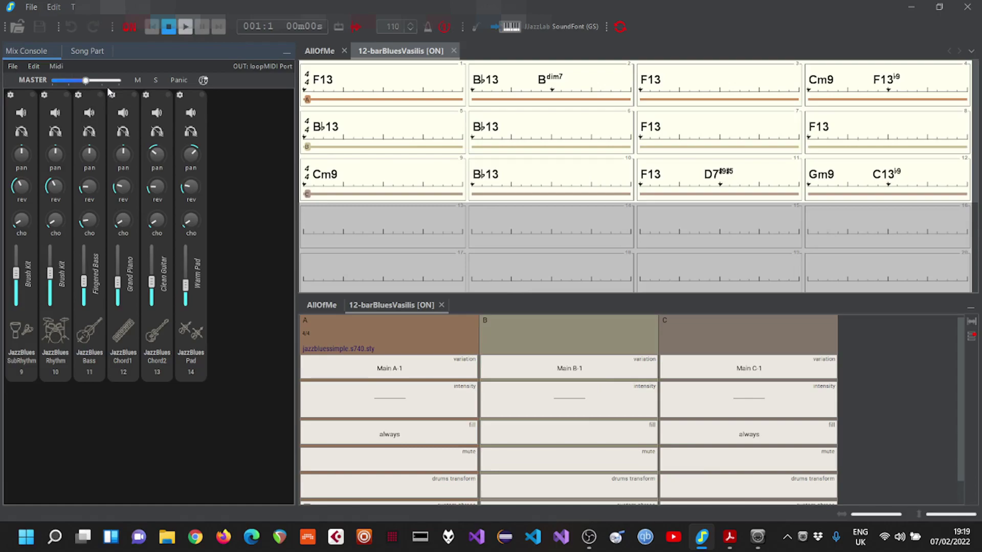
Disable all Mix Console MIDI parameters, enable Loop, and start playing the 12-bar blues
{"action": "left_click", "coordinate": [56, 67]}
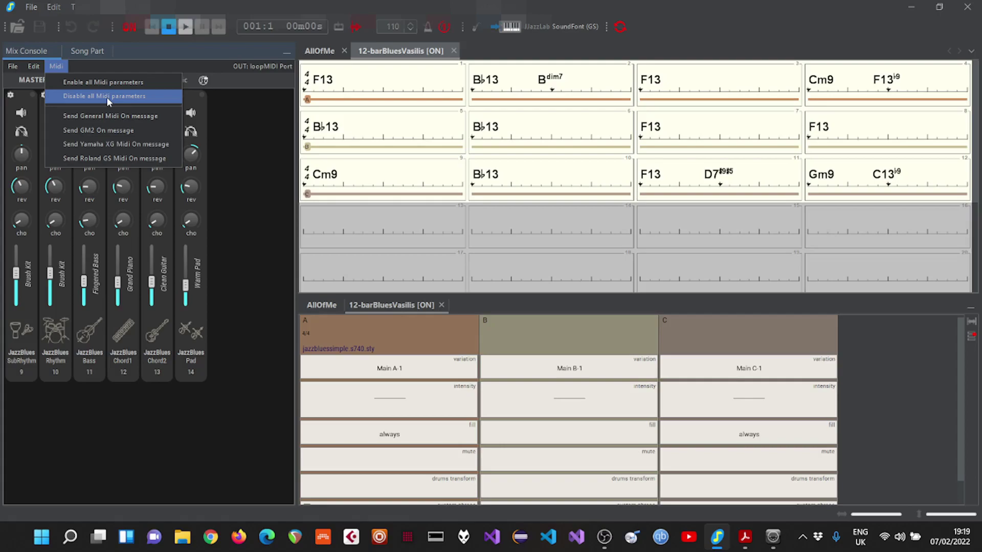
{"action": "left_click", "coordinate": [106, 97]}
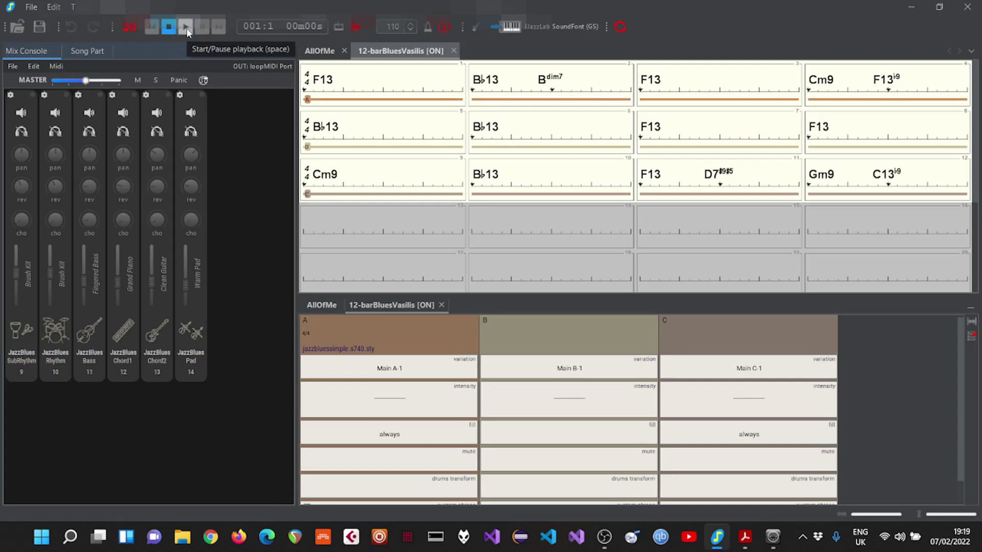
{"action": "left_click", "coordinate": [339, 27]}
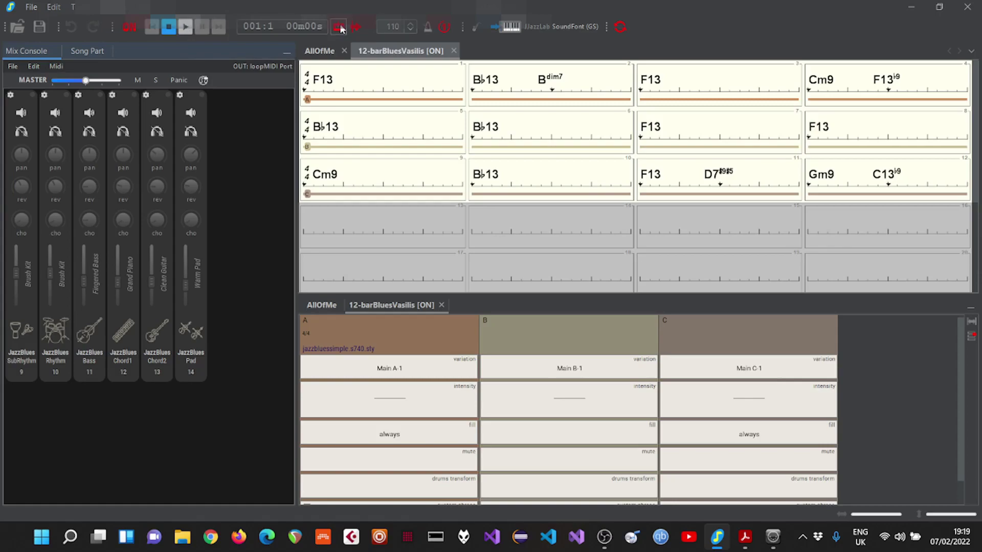
{"action": "left_click", "coordinate": [186, 27]}
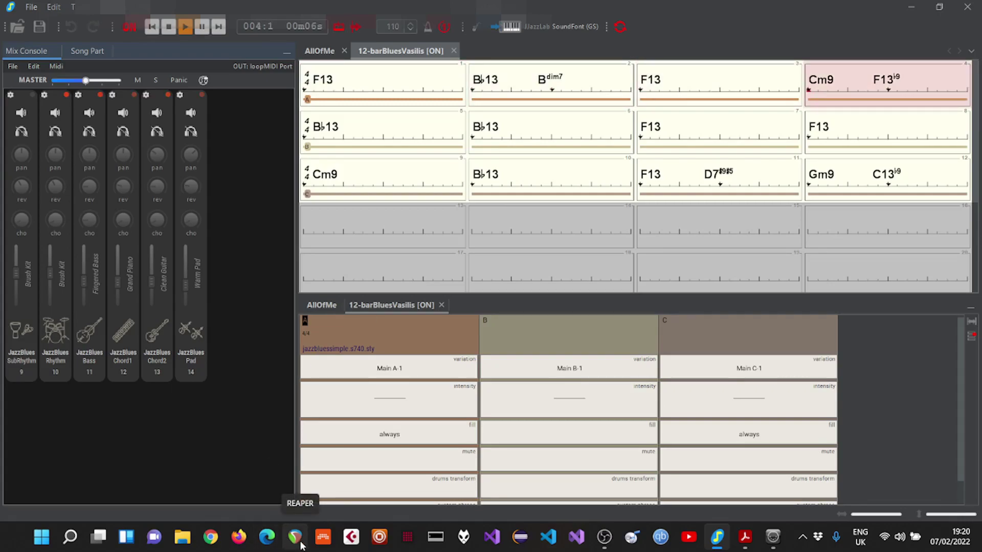
Launch Reaper and insert a new virtual instrument track with sforzando, filtered by 'sfor'
{"action": "left_click", "coordinate": [301, 544]}
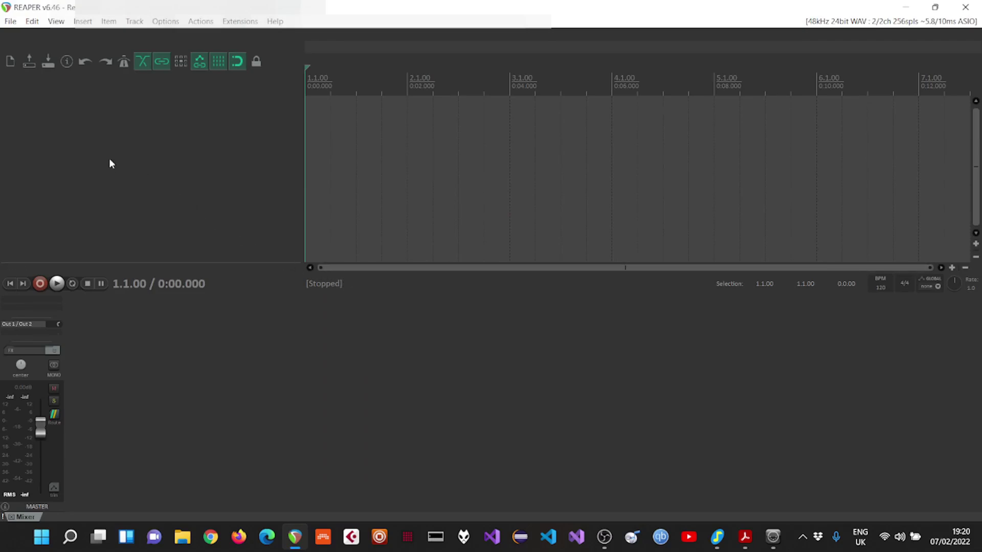
{"action": "right_click", "coordinate": [141, 162]}
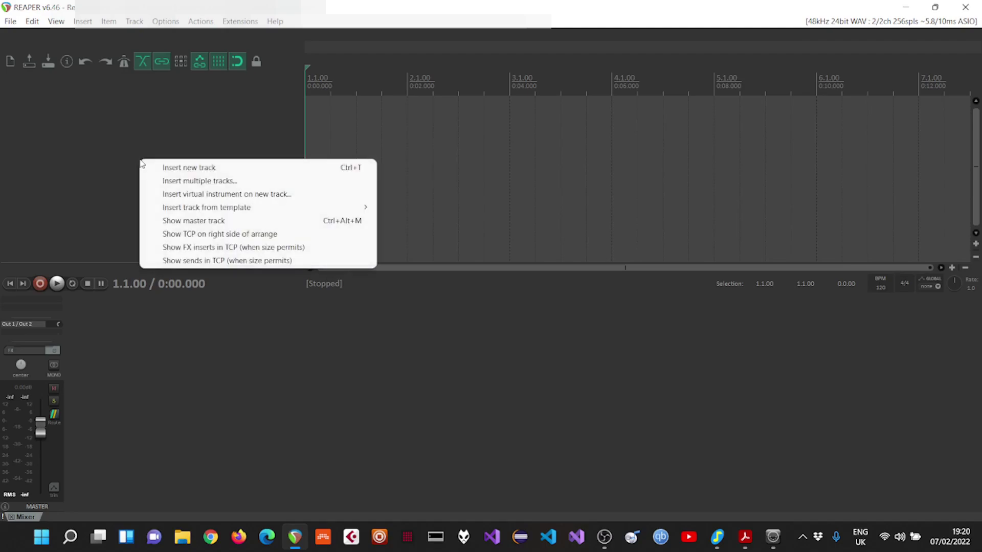
{"action": "left_click", "coordinate": [173, 196]}
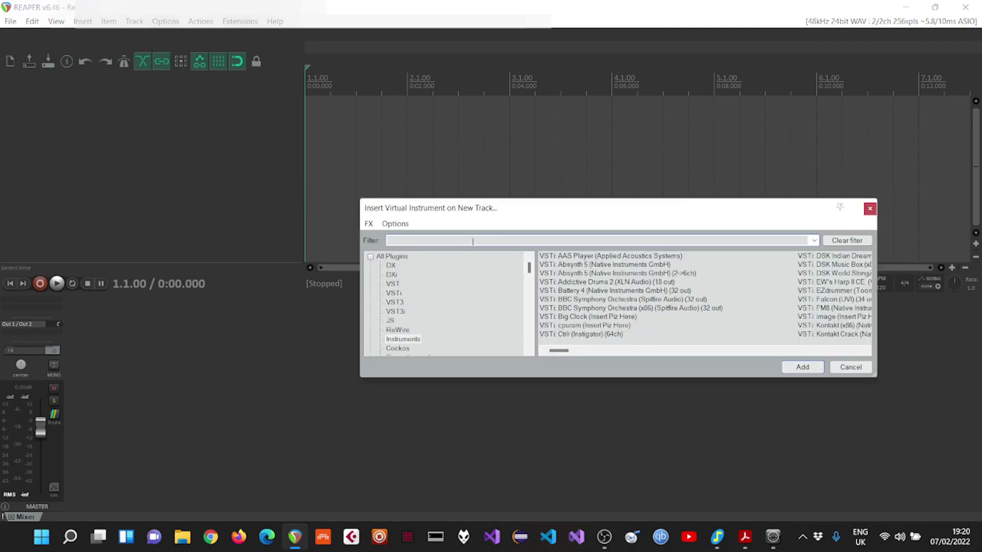
{"action": "type", "text": "sfor"}
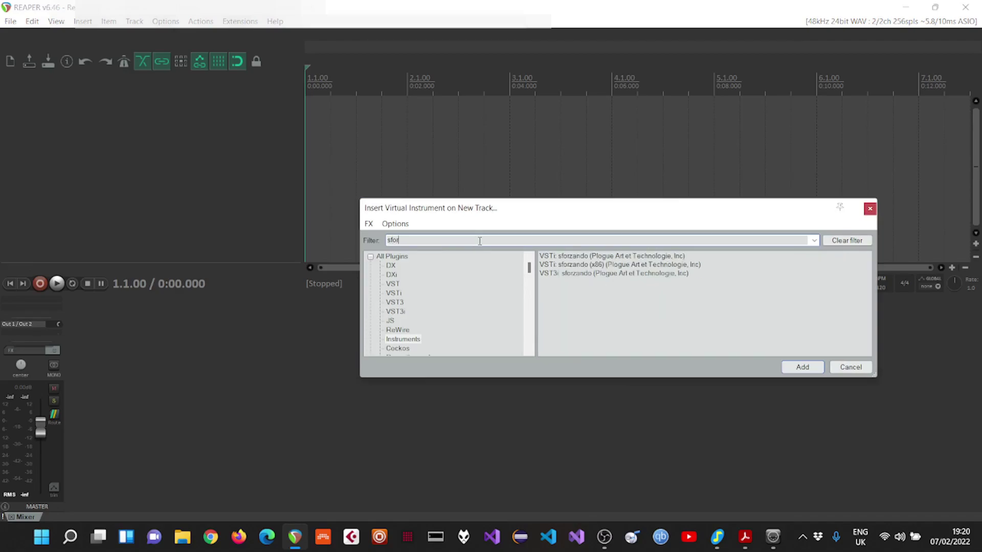
{"action": "double_click", "coordinate": [583, 258]}
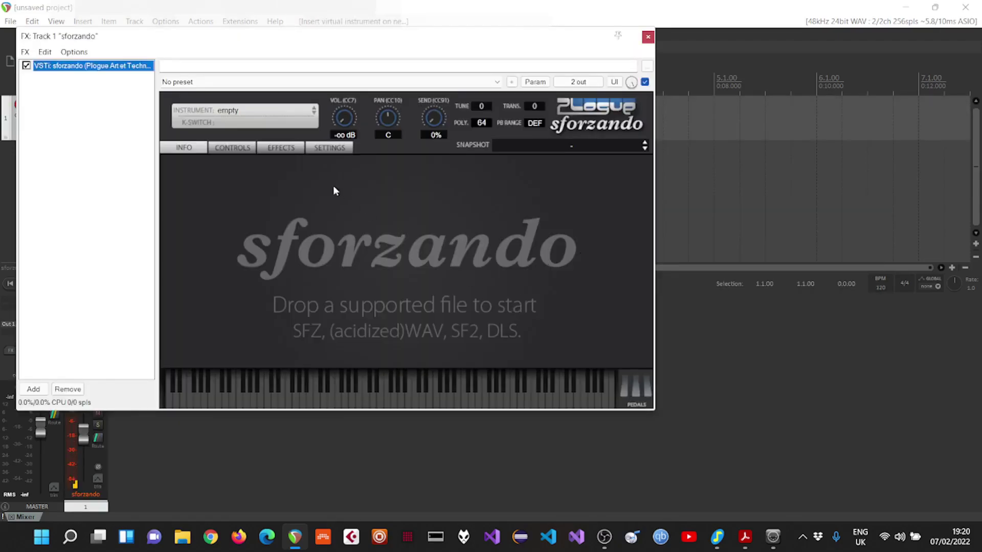
Load the Virtuosity Drums 01-Basic kit in sforzando, mute the track, and close the FX window
{"action": "left_click", "coordinate": [302, 110]}
{"action": "mouse_move", "coordinate": [355, 226]}
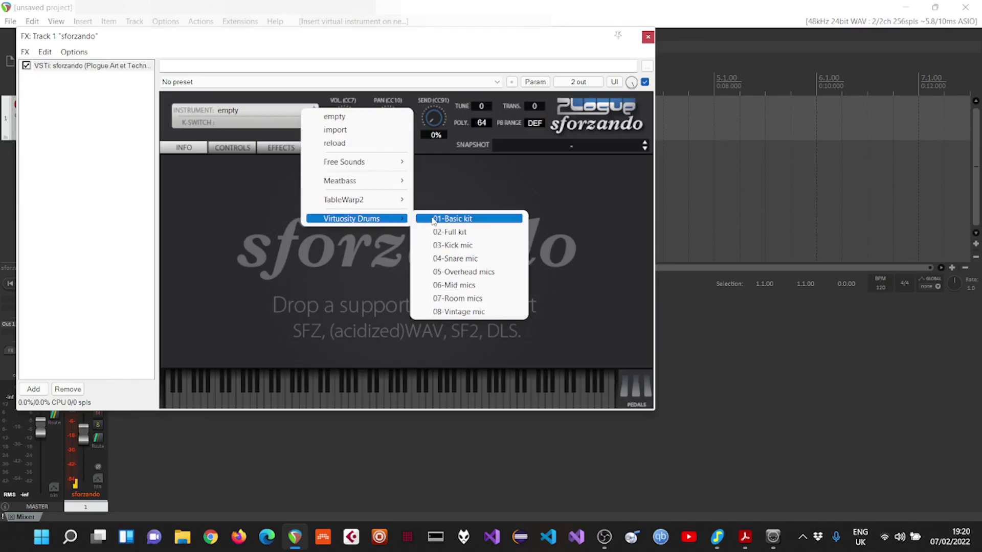
{"action": "left_click", "coordinate": [434, 219]}
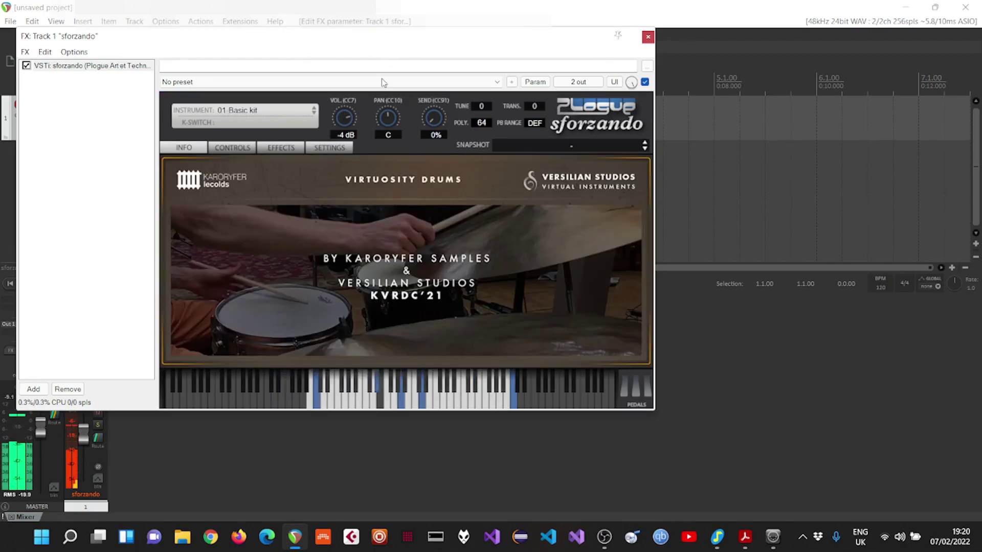
{"action": "left_click_drag", "start_coordinate": [302, 42], "coordinate": [505, 76]}
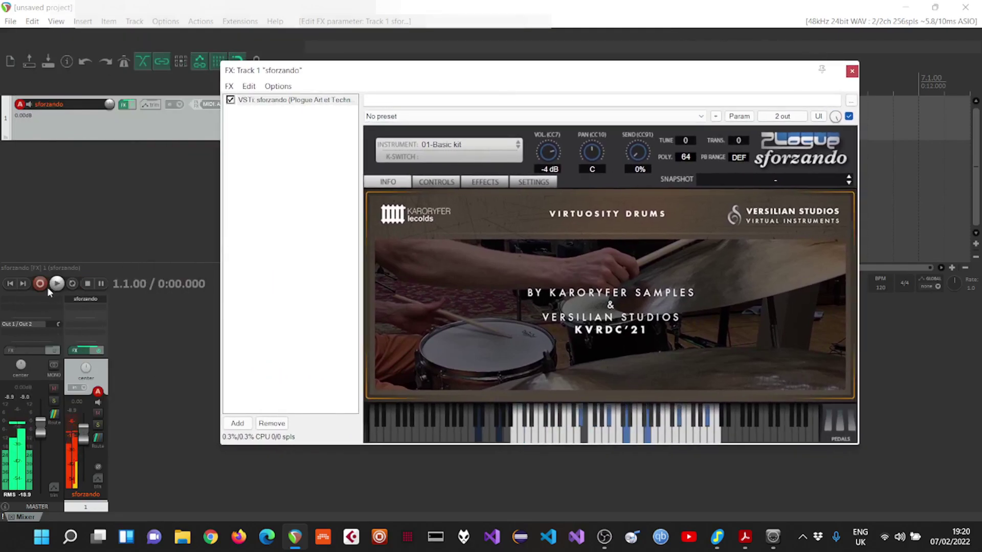
{"action": "left_click_drag", "start_coordinate": [255, 70], "coordinate": [321, 107]}
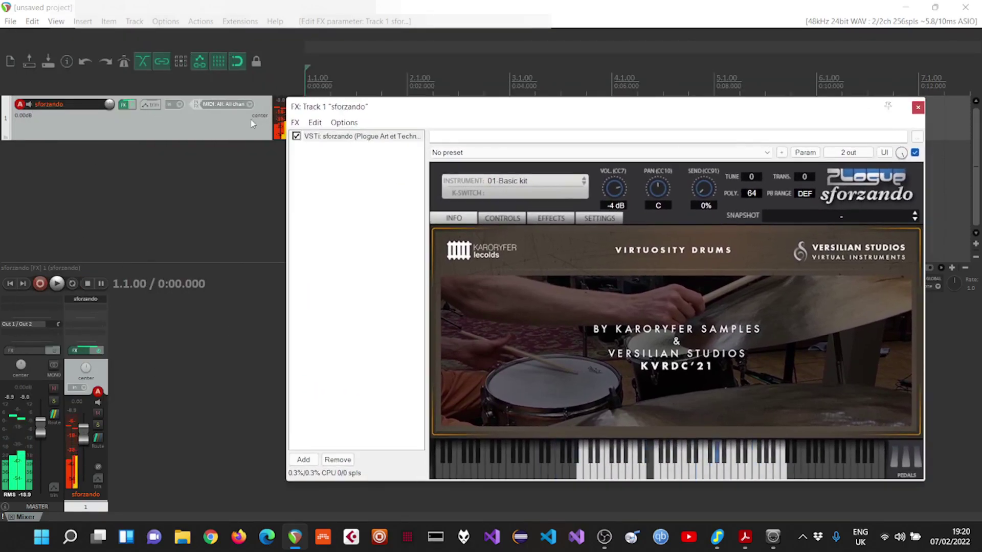
{"action": "left_click", "coordinate": [98, 413]}
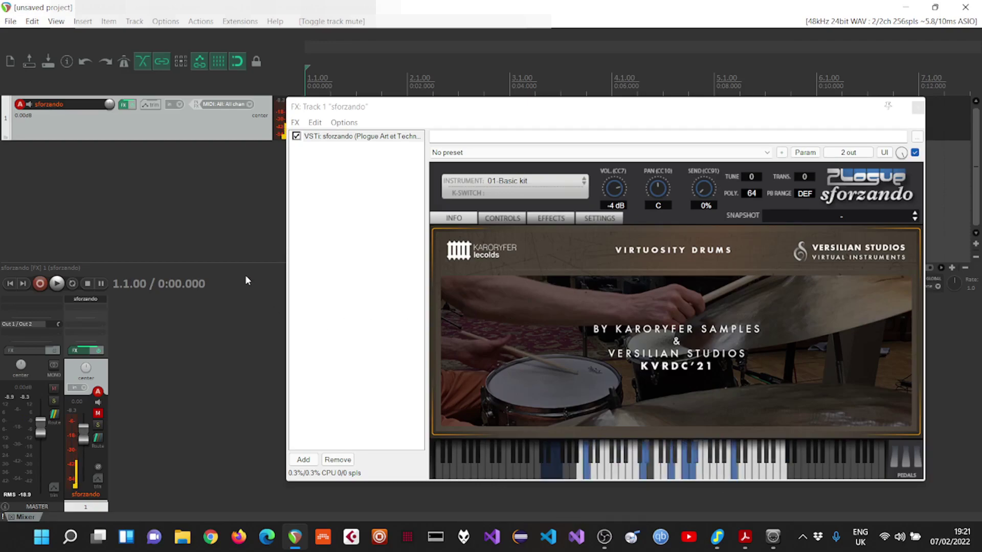
{"action": "left_click", "coordinate": [918, 106]}
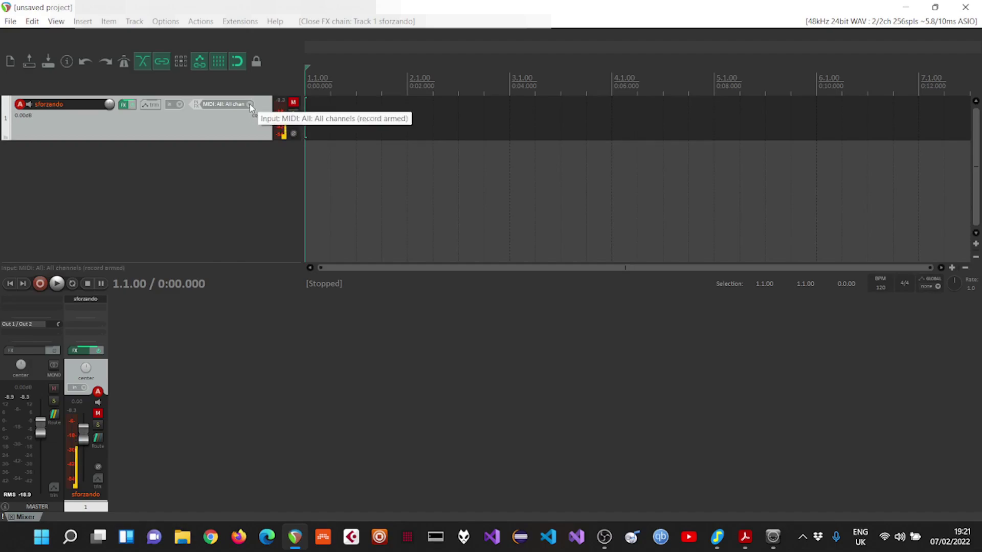
Route the drum track's input to loopMIDI Port channel 10, keeping the track muted
{"action": "mouse_move", "coordinate": [716, 543]}
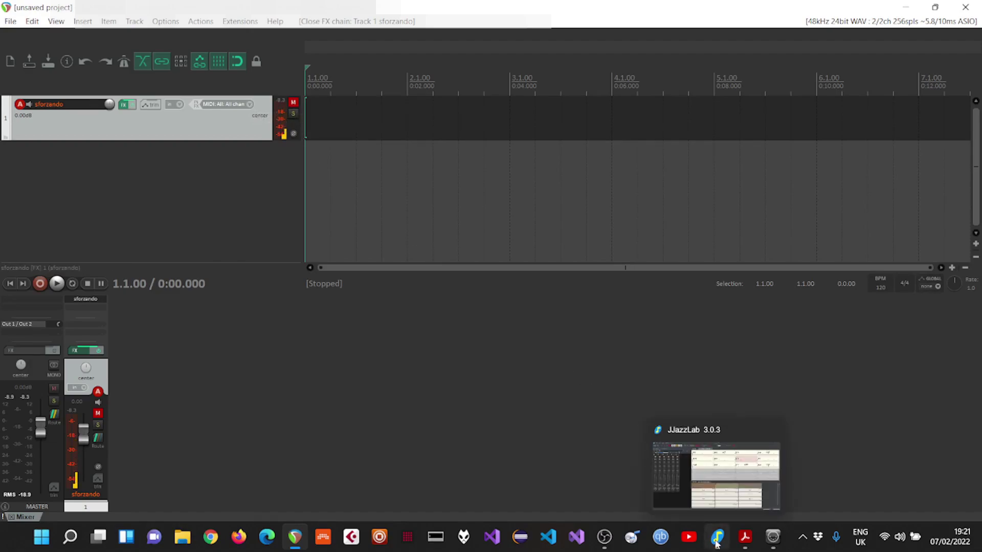
{"action": "left_click", "coordinate": [250, 104]}
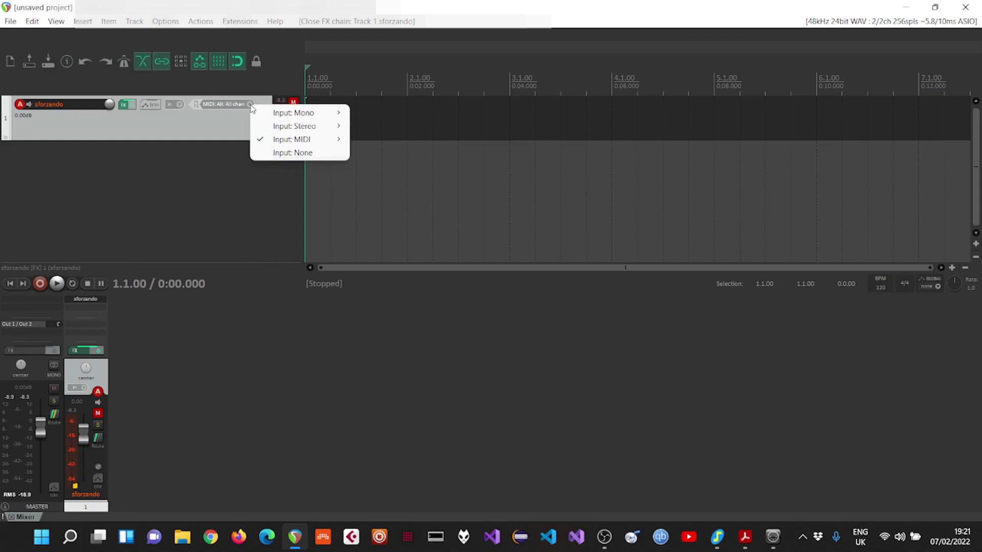
{"action": "mouse_move", "coordinate": [279, 142]}
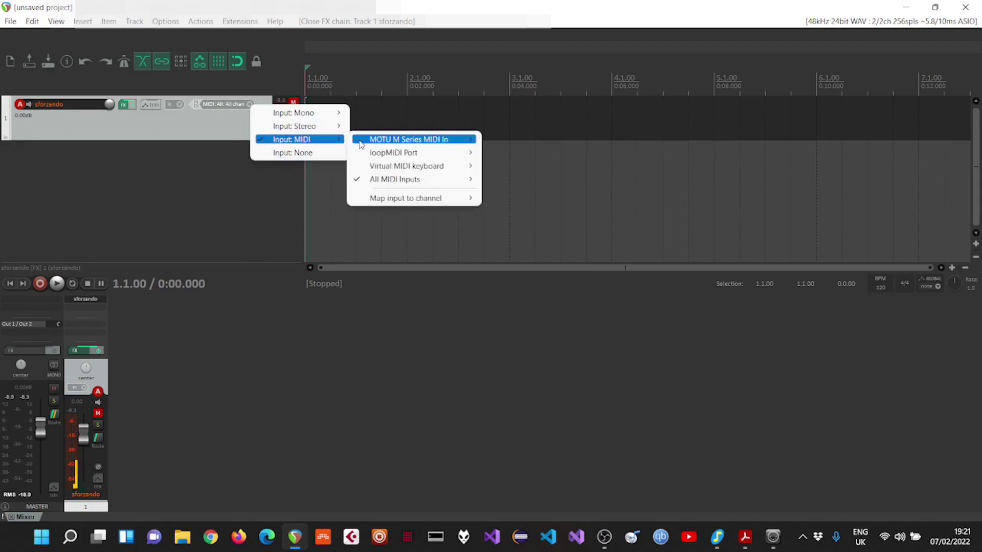
{"action": "mouse_move", "coordinate": [384, 153]}
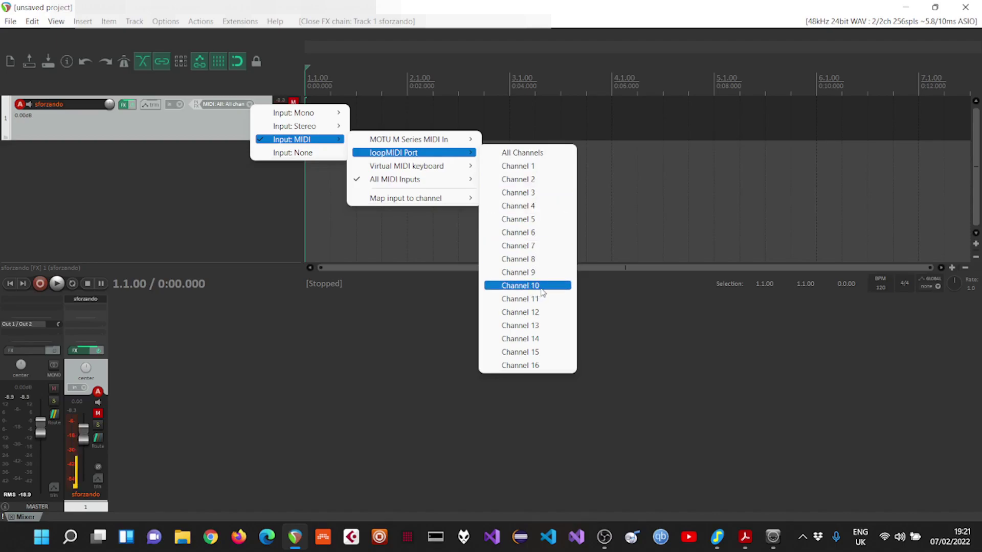
{"action": "left_click", "coordinate": [532, 286]}
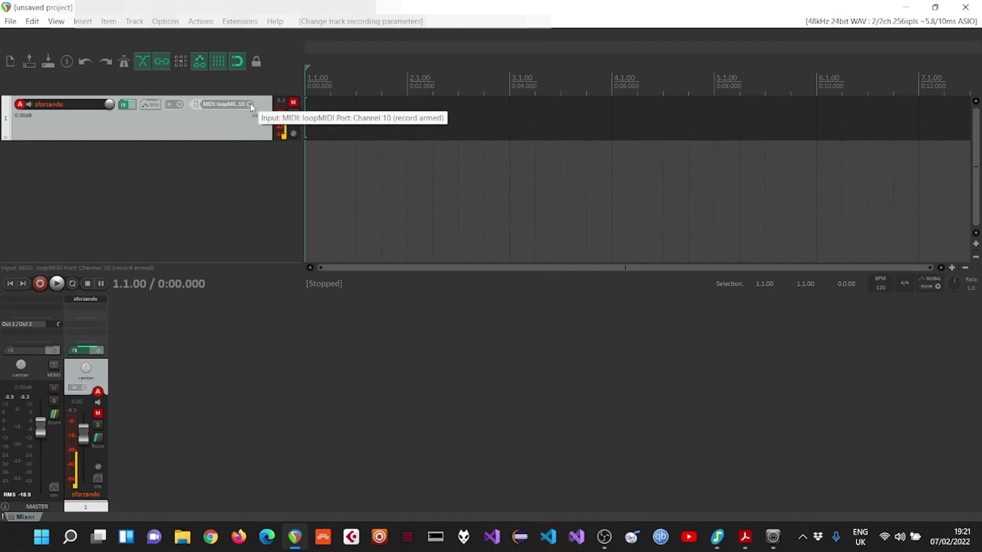
{"action": "left_click", "coordinate": [293, 103]}
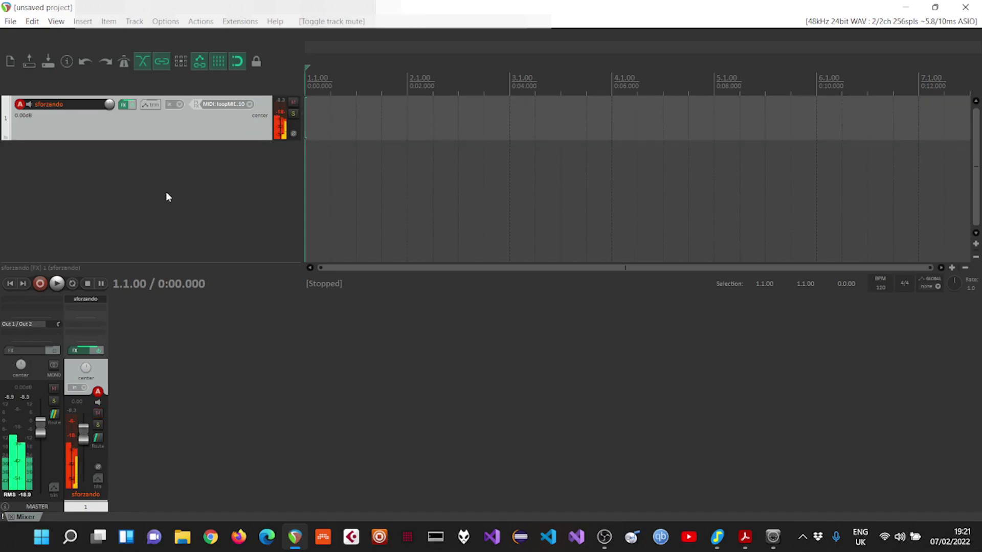
{"action": "left_click", "coordinate": [295, 103]}
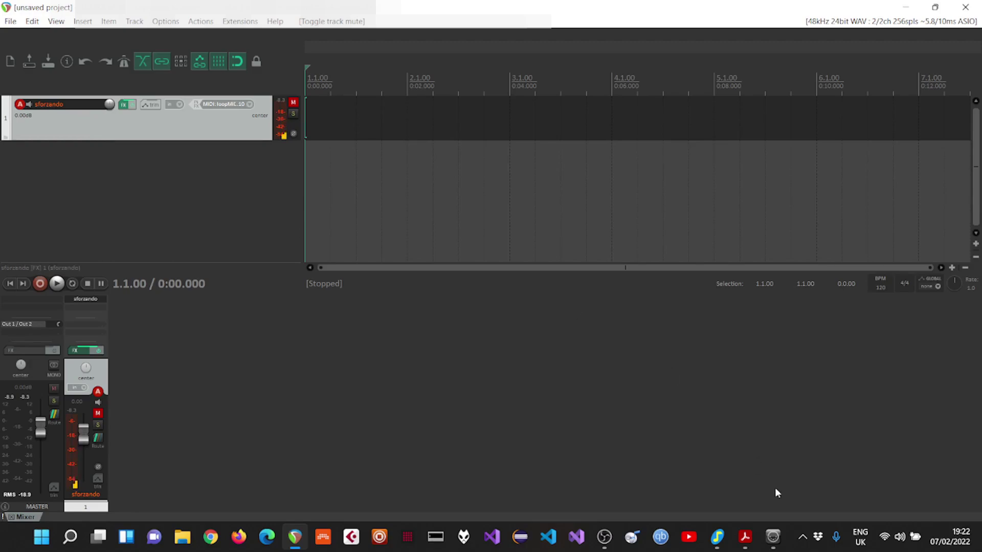
{"action": "mouse_move", "coordinate": [744, 537]}
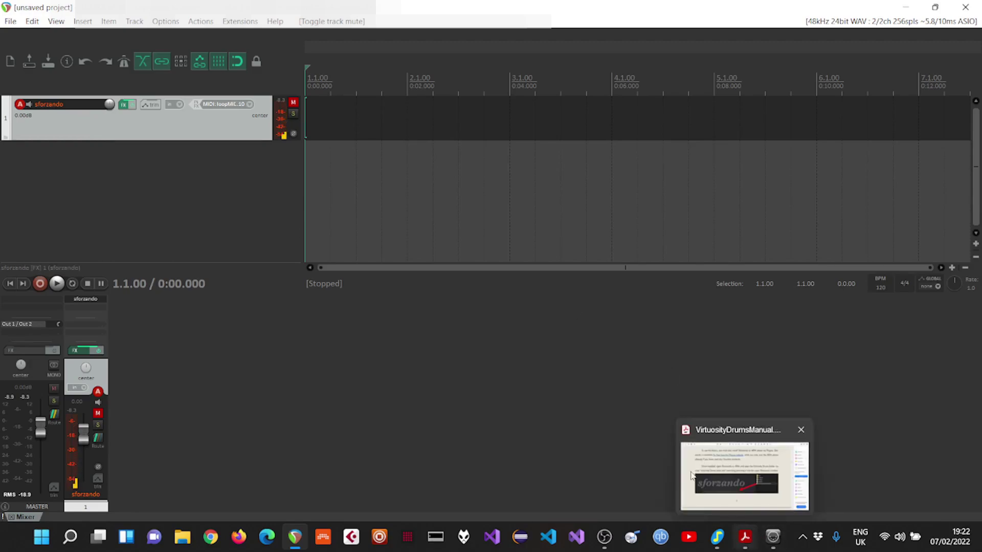
{"action": "left_click", "coordinate": [107, 173]}
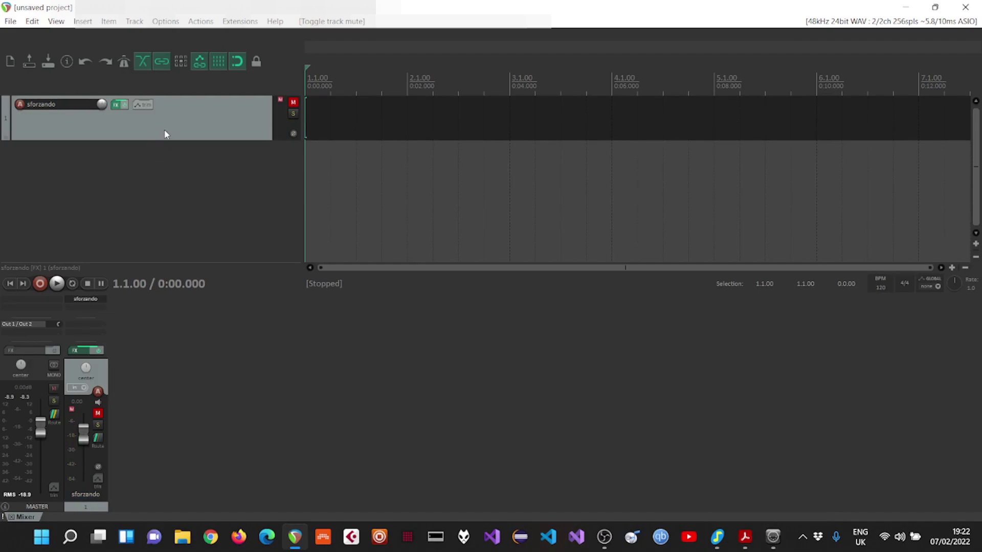
Insert a new virtual instrument track with Kontakt, found by filtering for 'k'
{"action": "right_click", "coordinate": [160, 164]}
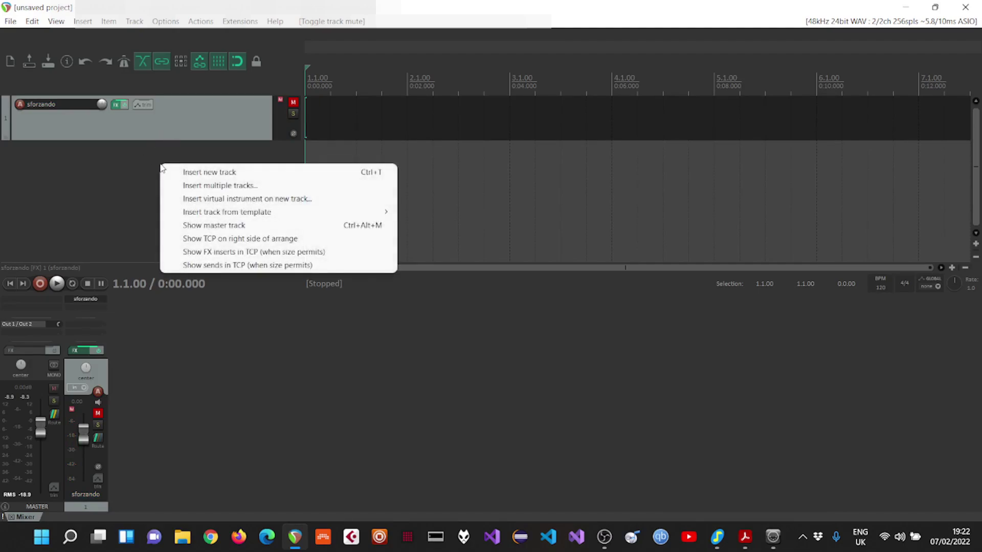
{"action": "left_click", "coordinate": [202, 199]}
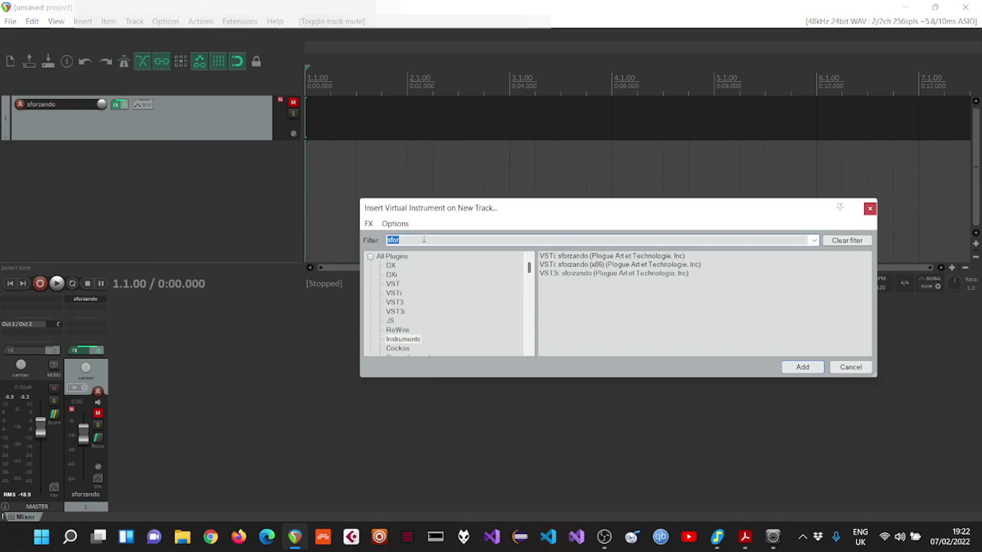
{"action": "type", "text": "konta"}
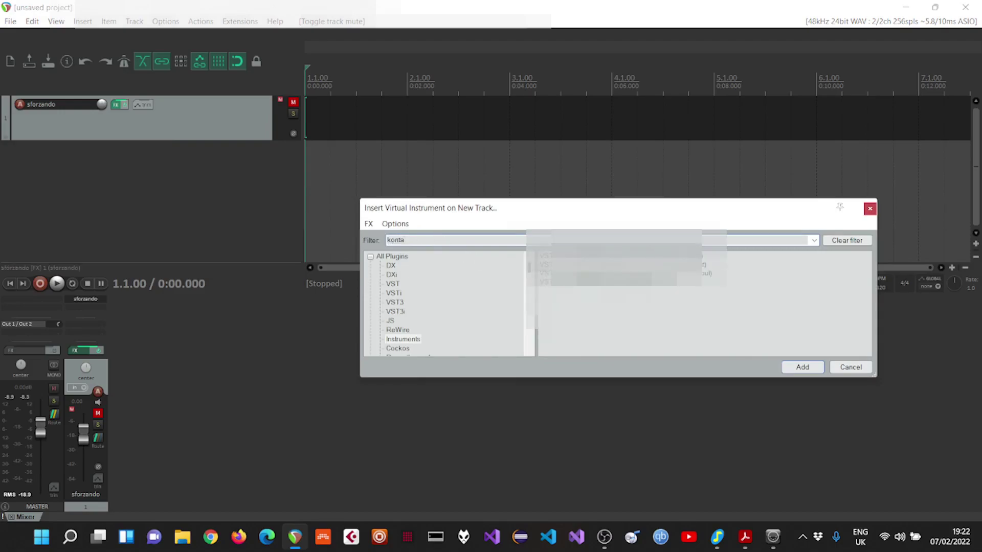
{"action": "key", "text": "Return"}
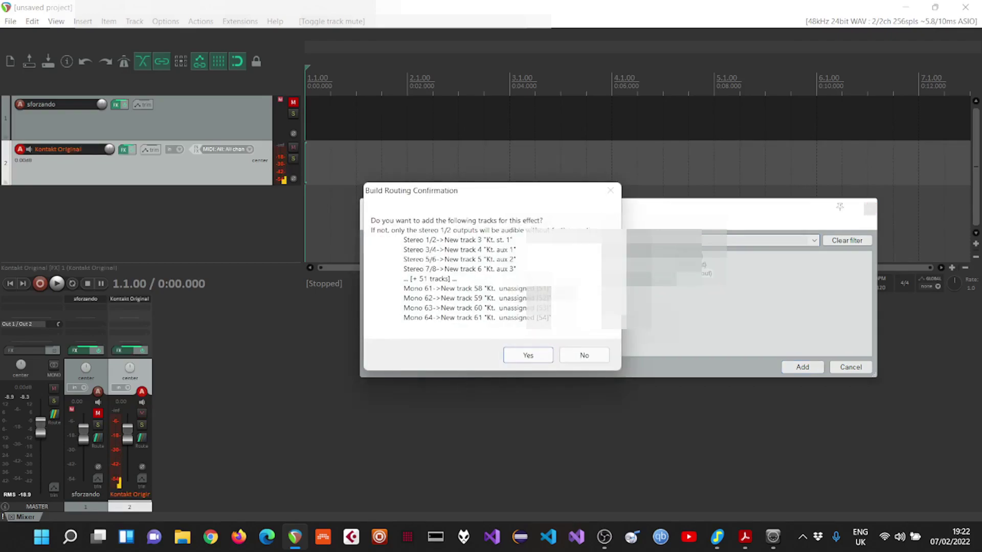
Decline extra output routing and load Upright Bass.nki from Factory Selection into Kontakt
{"action": "left_click", "coordinate": [591, 356]}
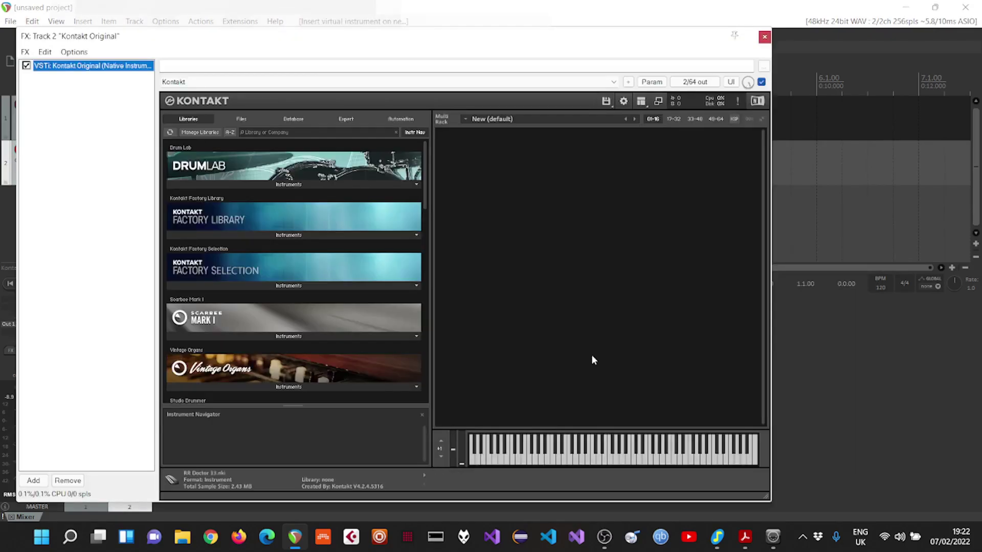
{"action": "left_click", "coordinate": [284, 288]}
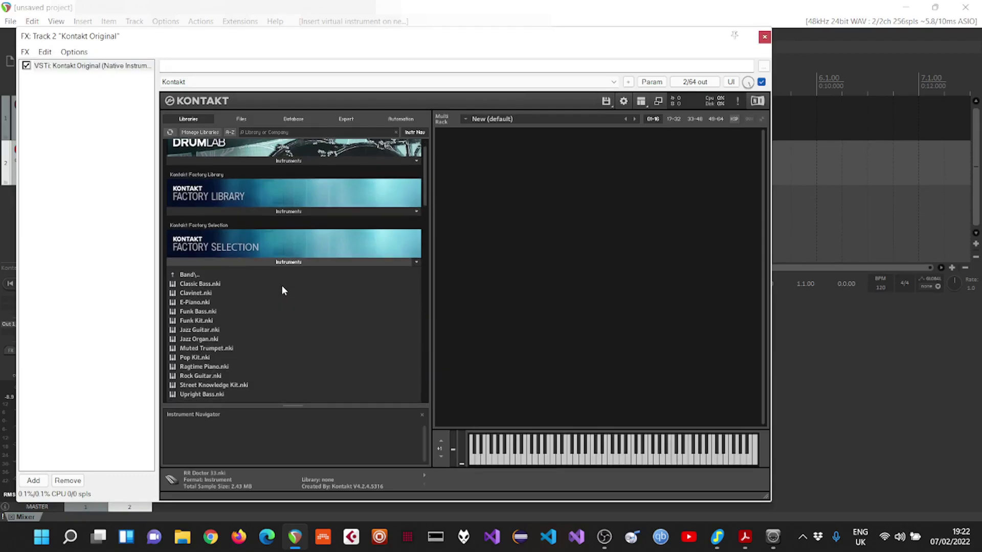
{"action": "double_click", "coordinate": [223, 394]}
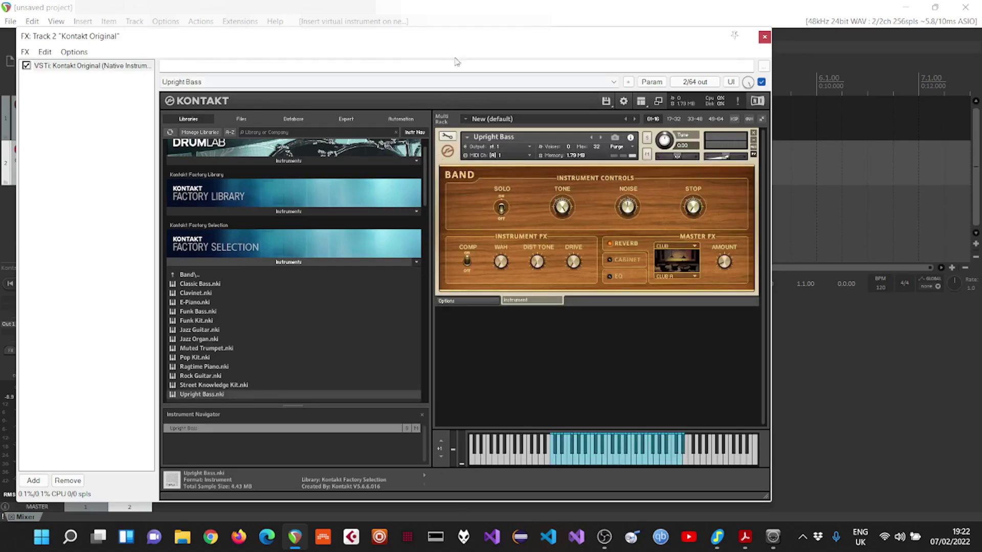
{"action": "left_click_drag", "start_coordinate": [465, 37], "coordinate": [643, 38]}
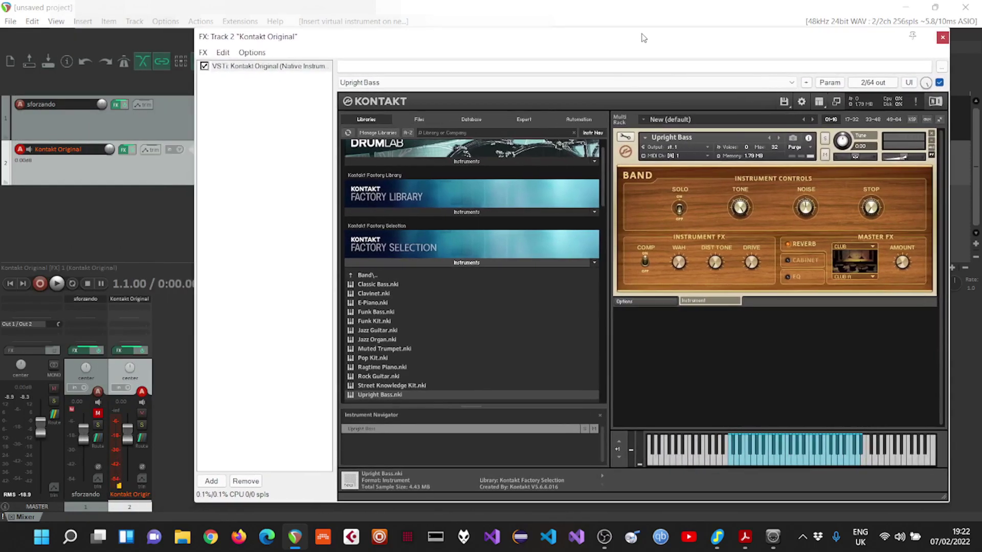
Confirm the bass plays on channel 11 in JJazzLab's mix console, then return to Reaper
{"action": "left_click", "coordinate": [723, 539]}
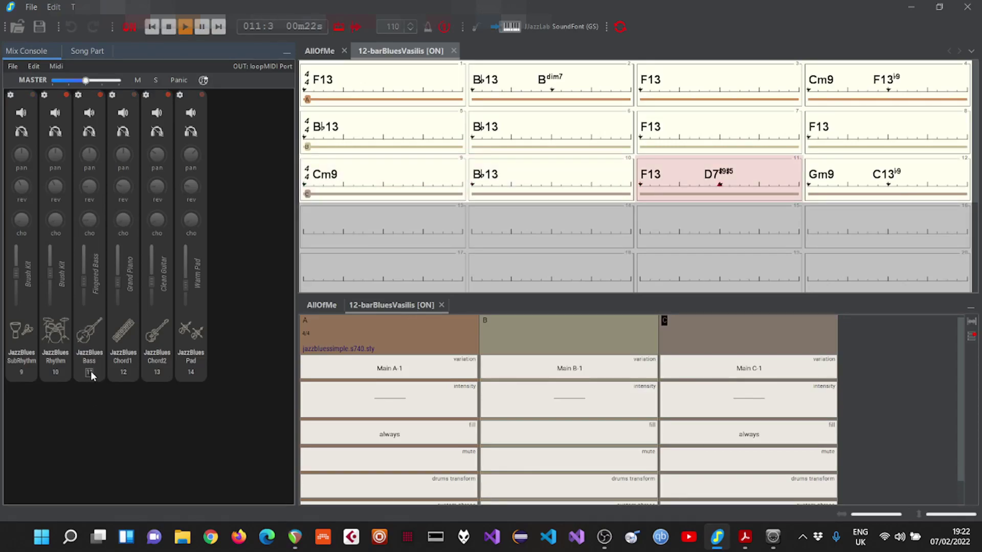
{"action": "left_click", "coordinate": [294, 537]}
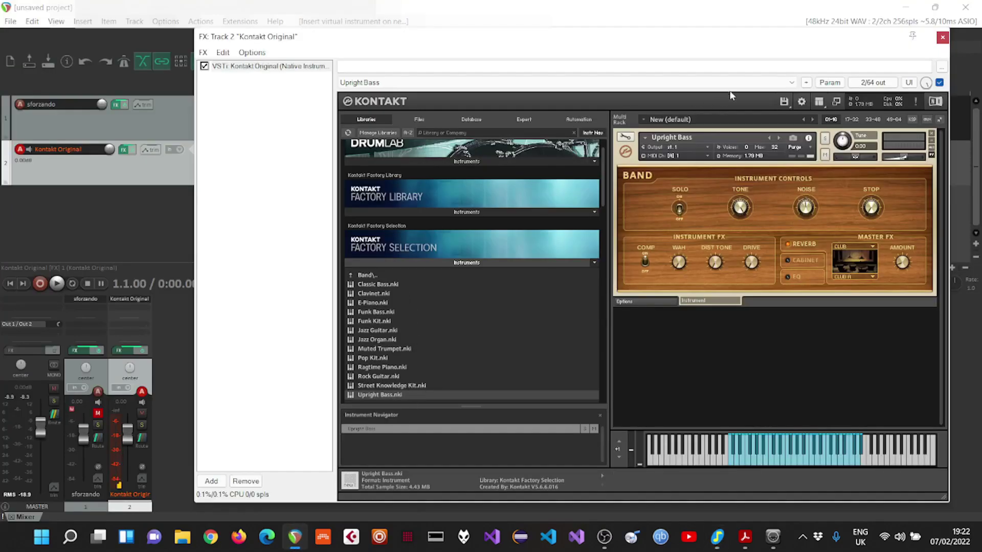
{"action": "left_click_drag", "start_coordinate": [692, 41], "coordinate": [721, 74]}
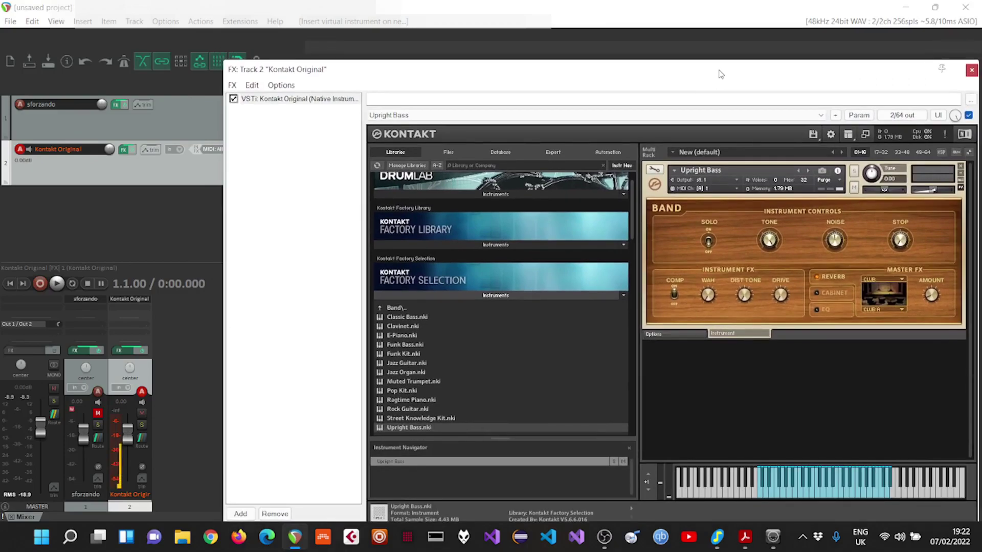
Close the Kontakt window and set track 2's input to loopMIDI Port channel 11
{"action": "left_click", "coordinate": [971, 70]}
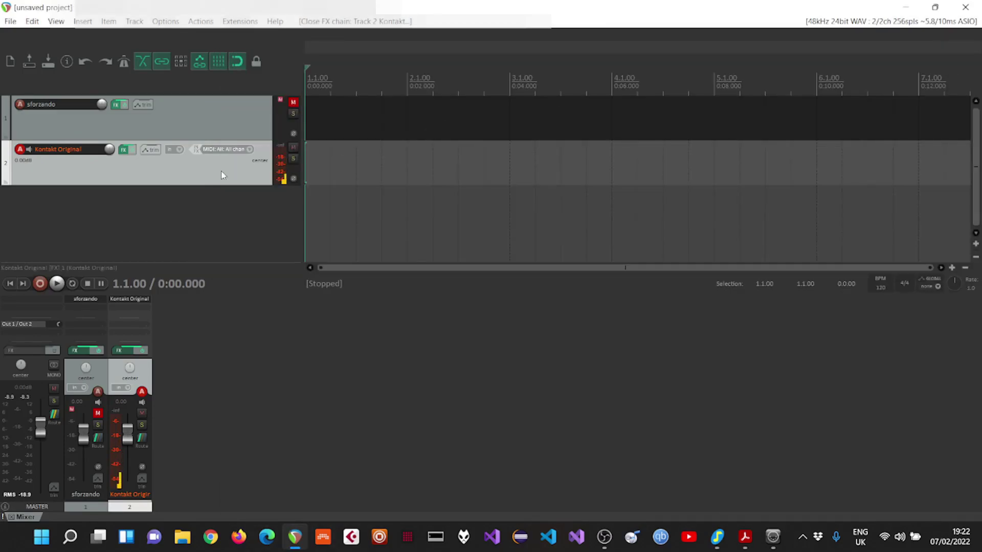
{"action": "left_click", "coordinate": [251, 150]}
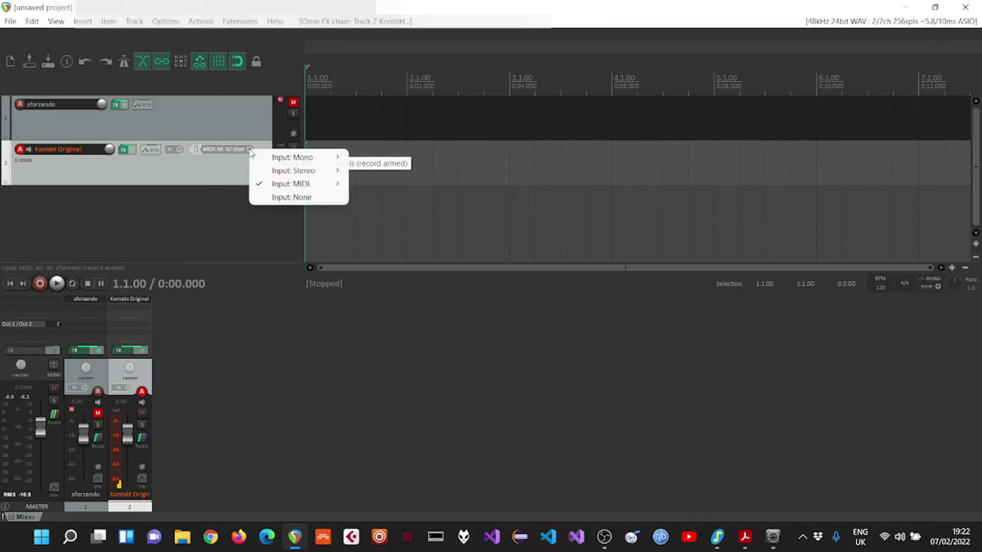
{"action": "mouse_move", "coordinate": [271, 185]}
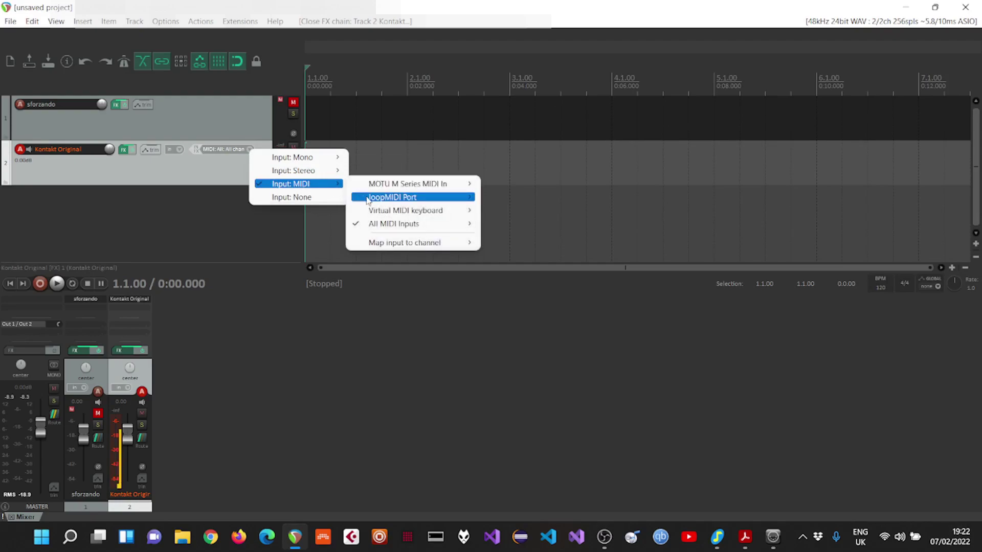
{"action": "mouse_move", "coordinate": [368, 199]}
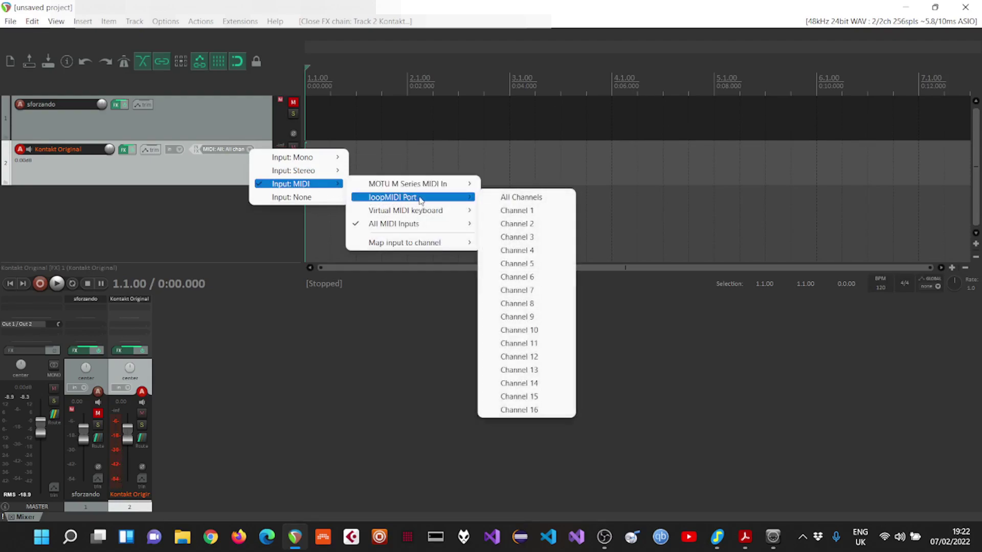
{"action": "left_click", "coordinate": [518, 343]}
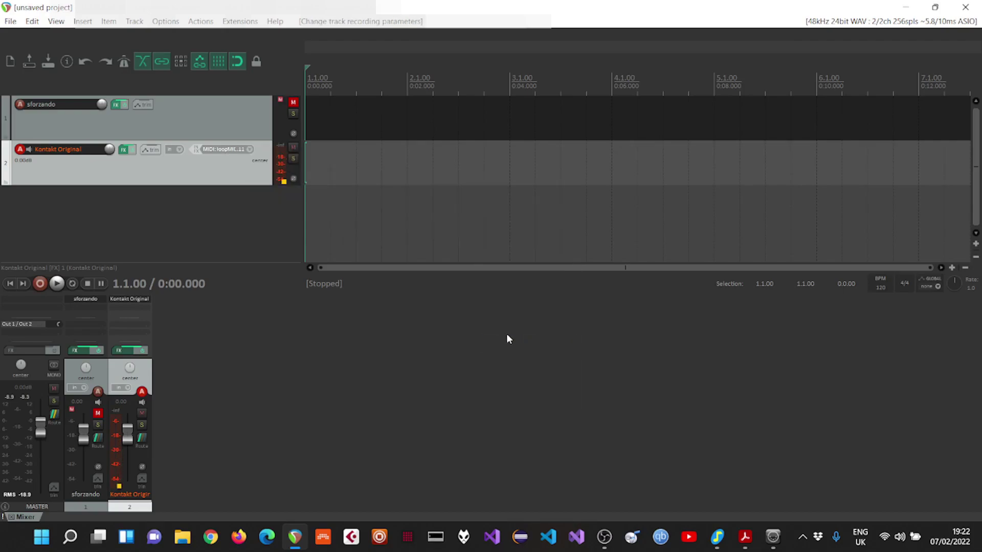
Map track 2's MIDI input to channel 1, mute it, and reopen its Kontakt Upright Bass window
{"action": "left_click", "coordinate": [251, 153]}
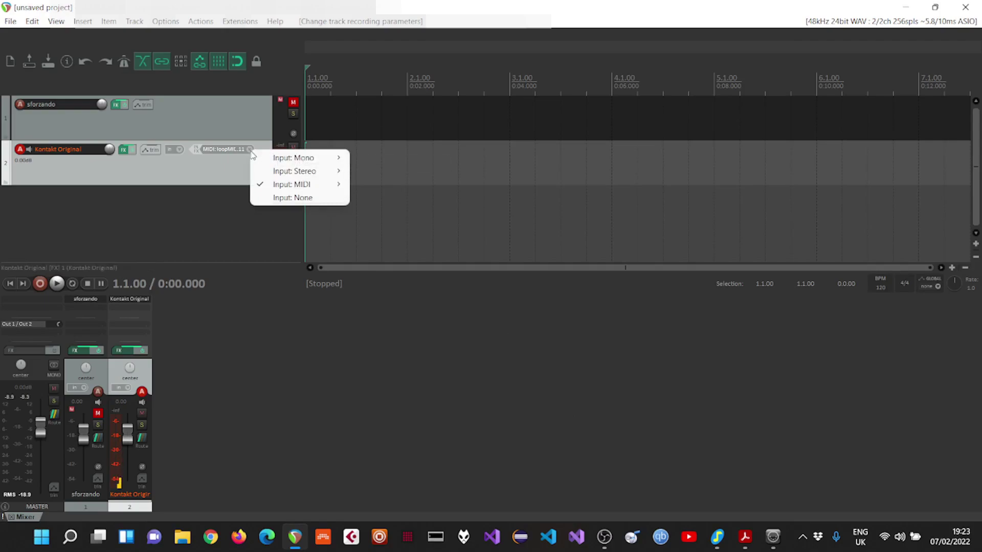
{"action": "mouse_move", "coordinate": [307, 184]}
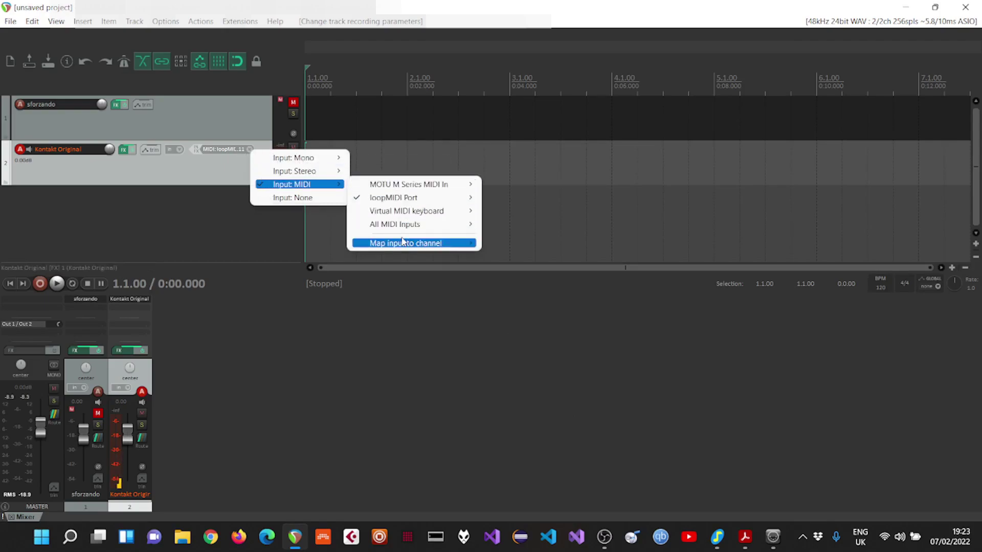
{"action": "mouse_move", "coordinate": [405, 243]}
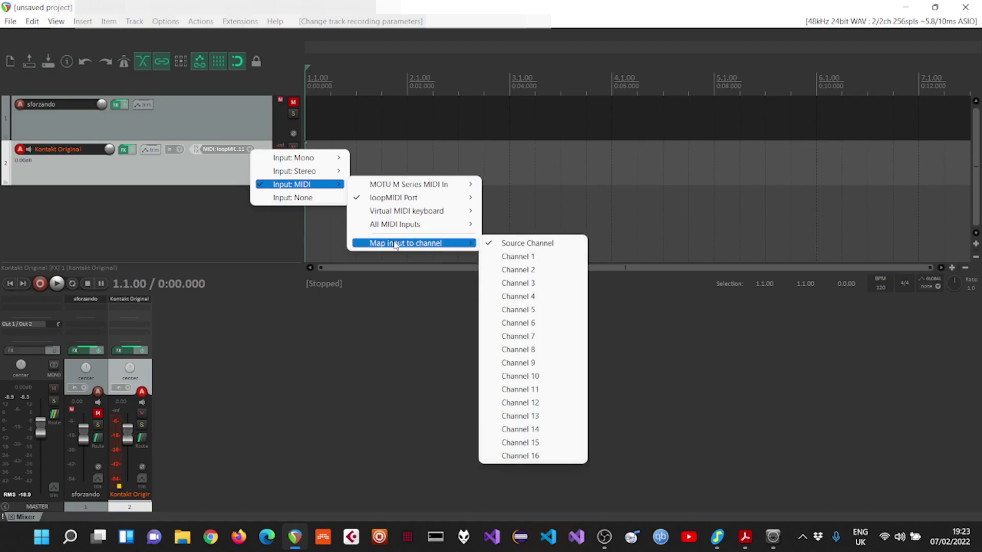
{"action": "left_click", "coordinate": [506, 257]}
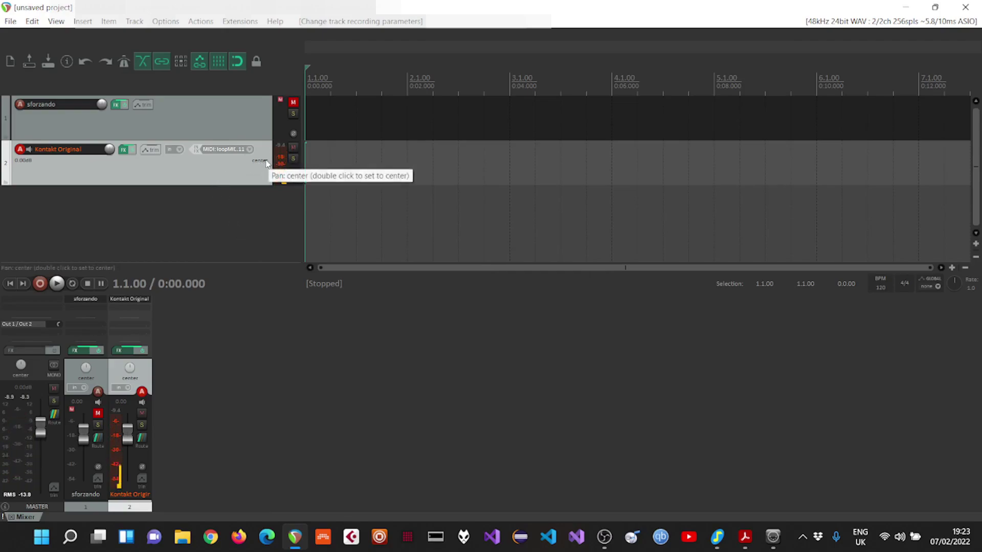
{"action": "left_click", "coordinate": [292, 147]}
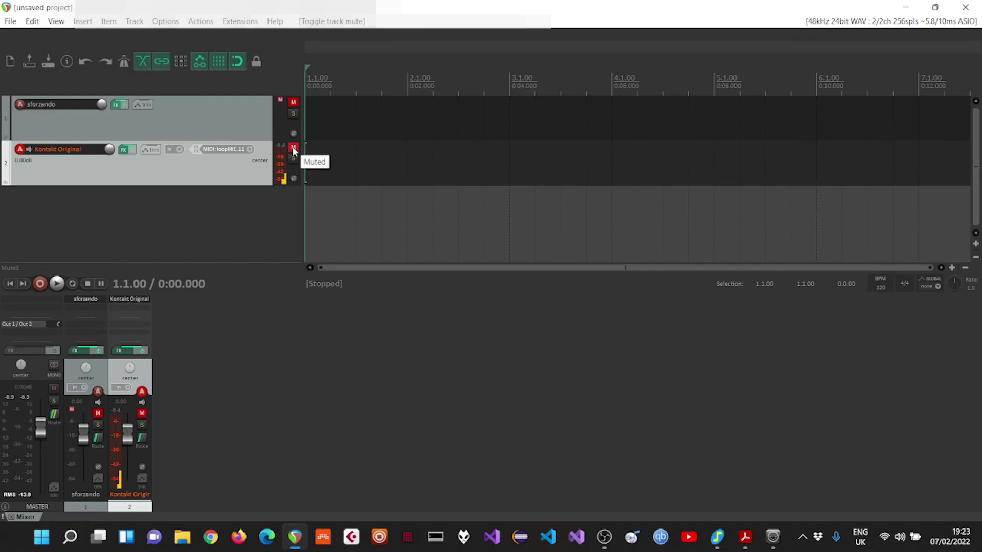
{"action": "left_click", "coordinate": [124, 150]}
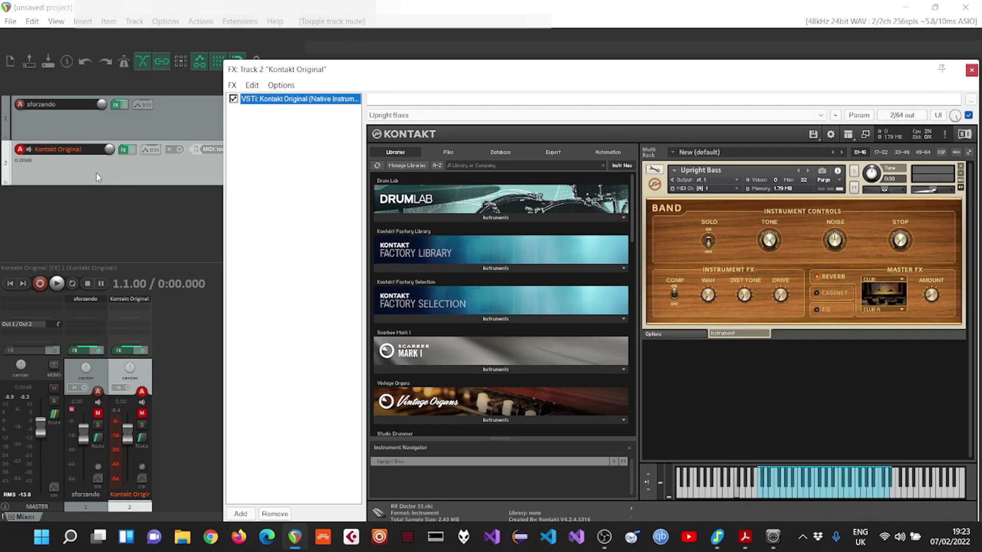
Close and reopen the bass track's Kontakt instrument window
{"action": "left_click", "coordinate": [122, 154]}
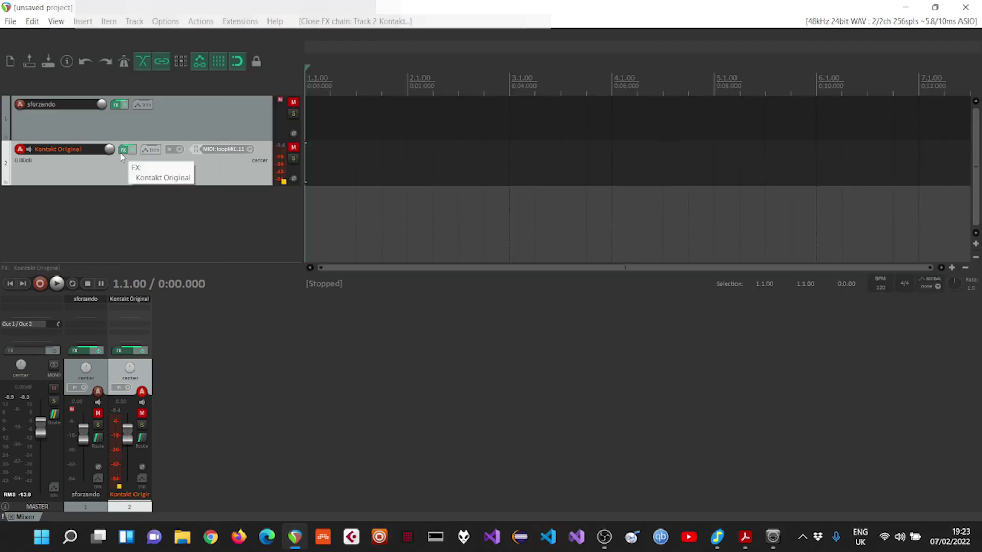
{"action": "left_click", "coordinate": [123, 153]}
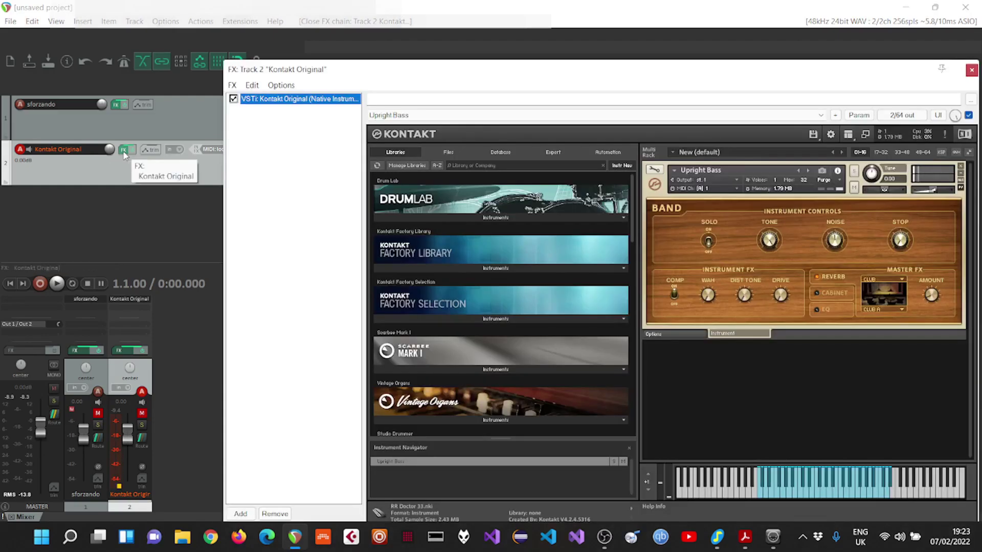
Add JS: MIDI Transpose Notes to the bass track's input FX chain, filtering for 'transpo'
{"action": "left_click", "coordinate": [195, 149]}
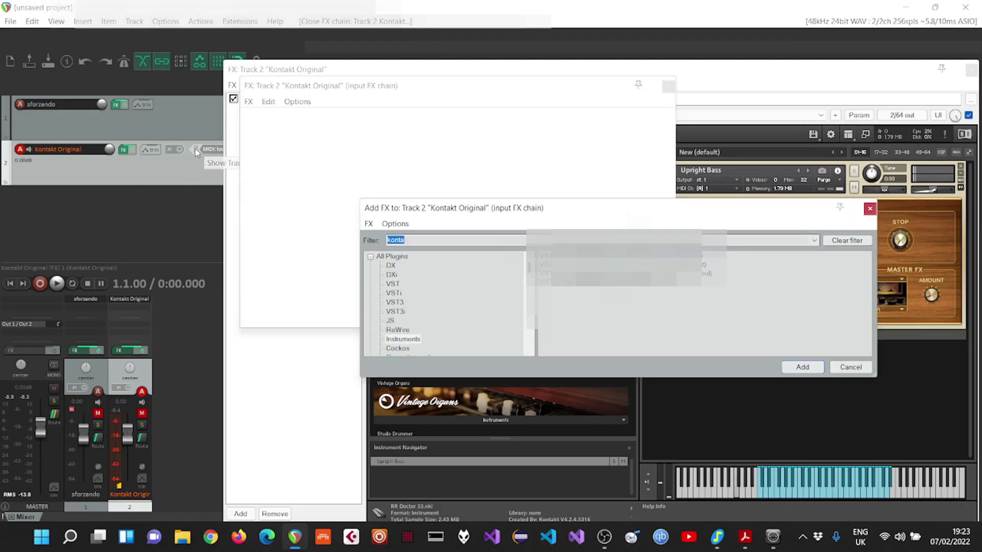
{"action": "left_click", "coordinate": [459, 240]}
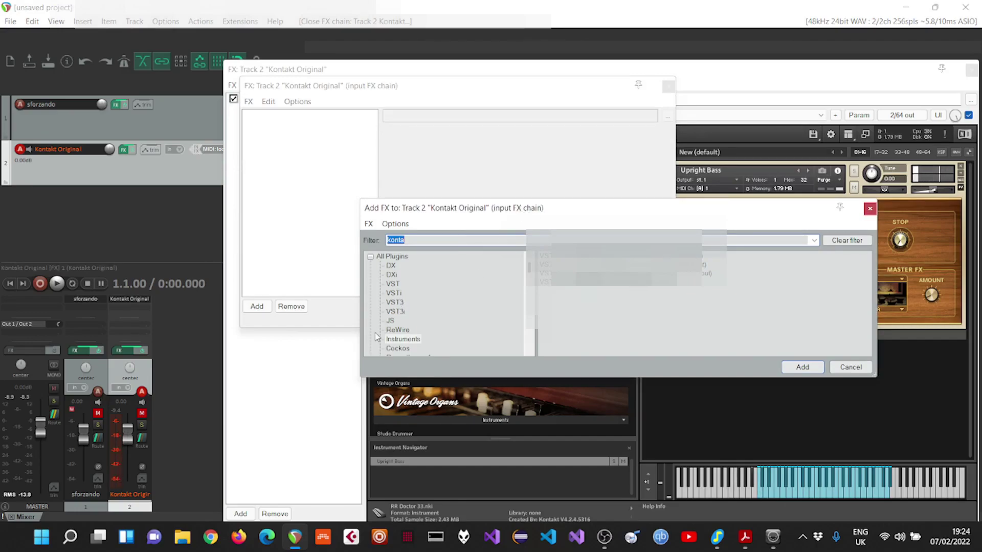
{"action": "left_click", "coordinate": [391, 321]}
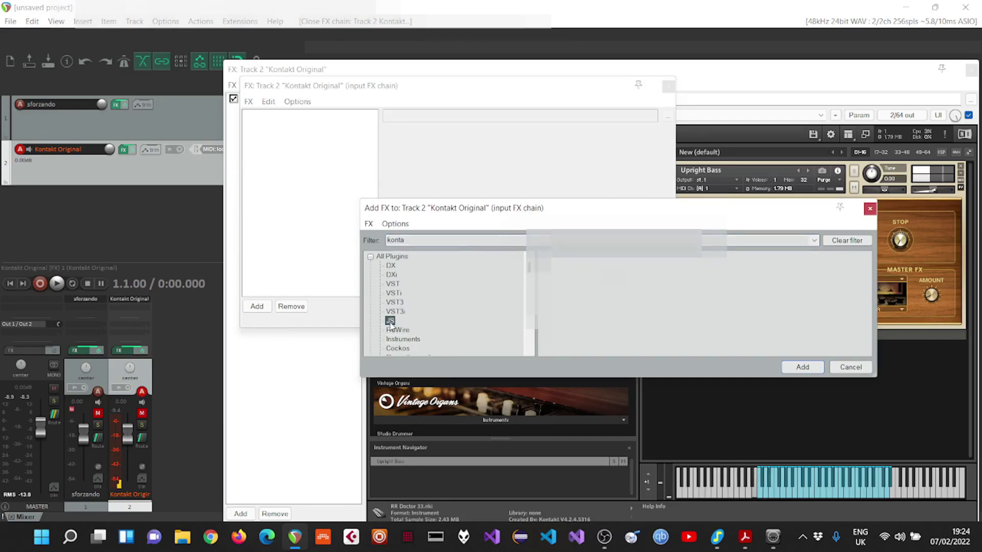
{"action": "left_click", "coordinate": [424, 242]}
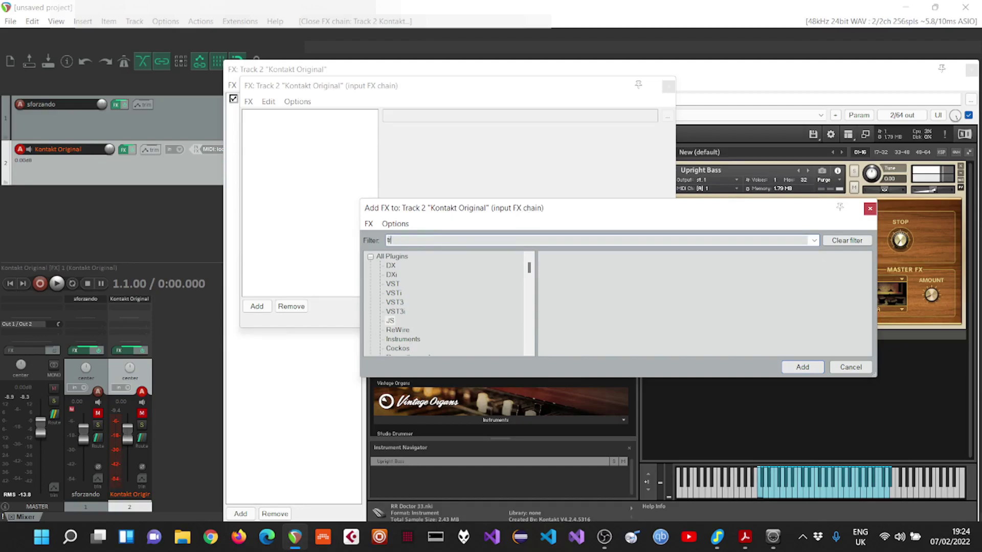
{"action": "type", "text": "transpo"}
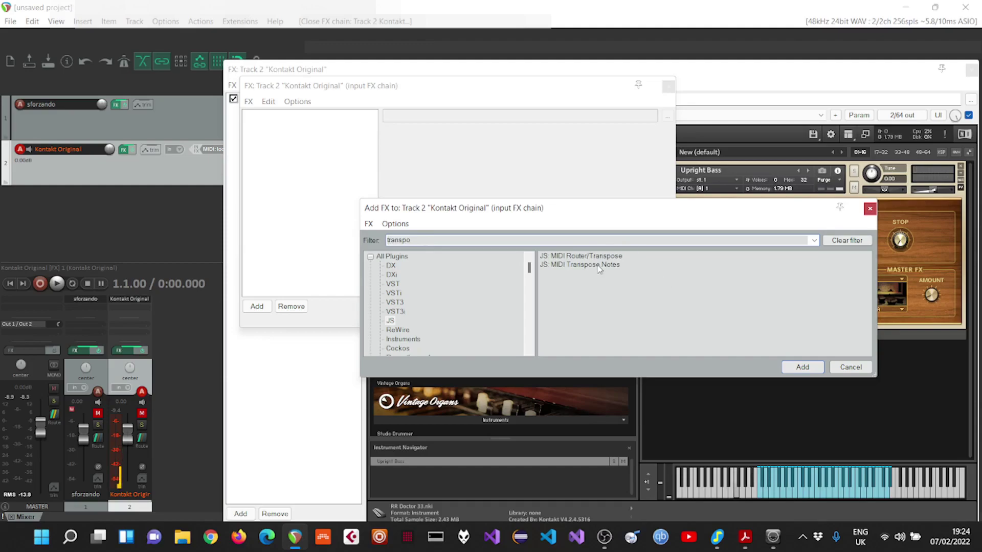
{"action": "left_click", "coordinate": [581, 266]}
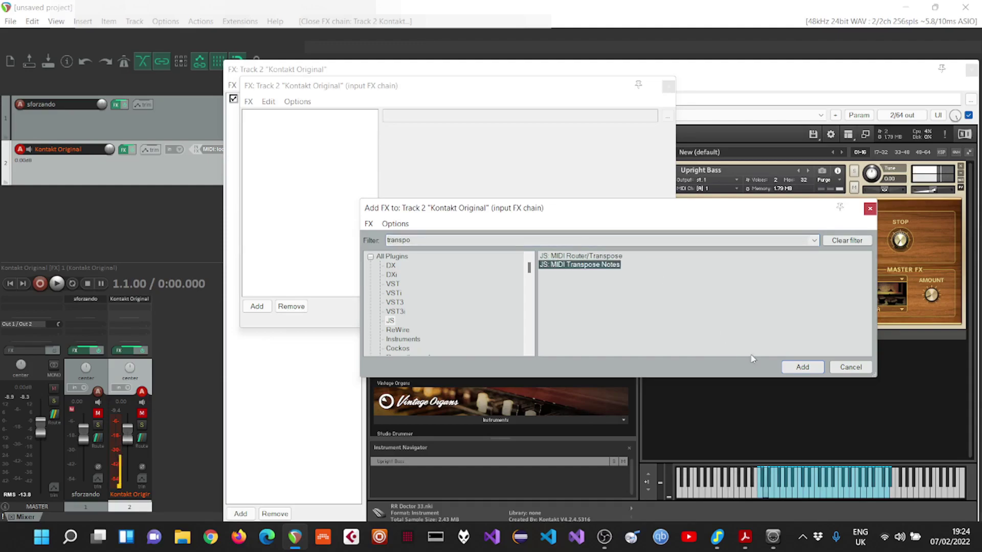
{"action": "left_click", "coordinate": [801, 367]}
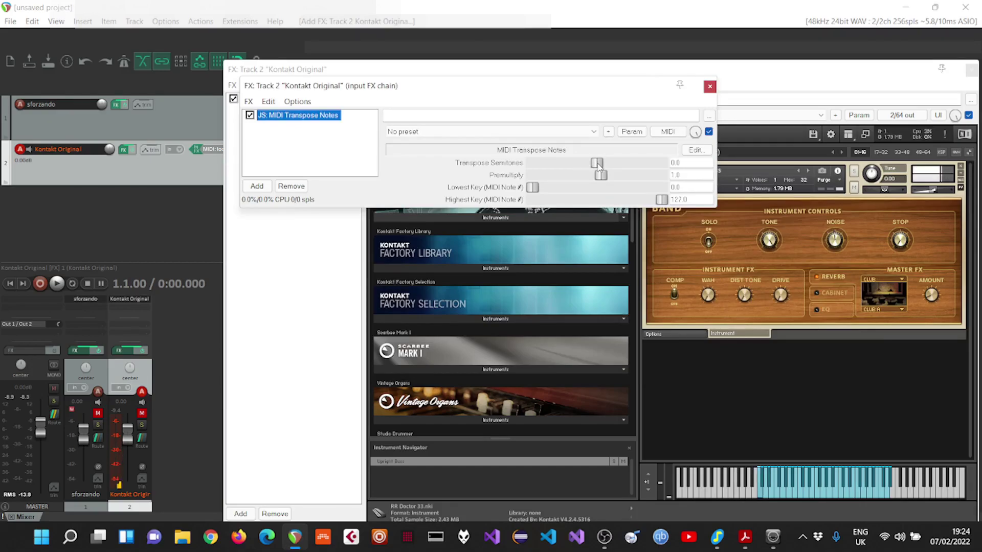
Set Transpose Semitones to 12, close the input FX chain, and move the Kontakt window right
{"action": "left_click", "coordinate": [682, 163]}
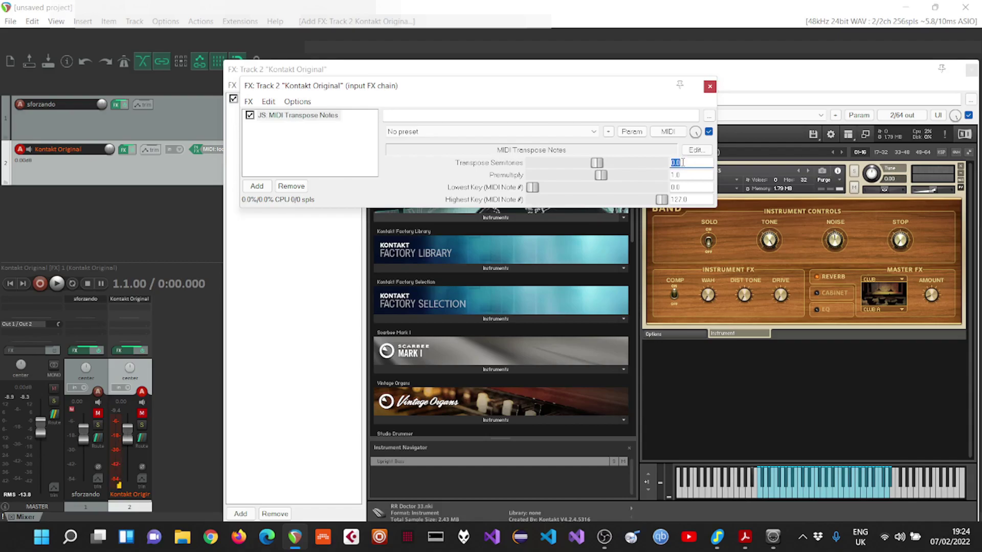
{"action": "type", "text": "12"}
{"action": "key", "text": "Return"}
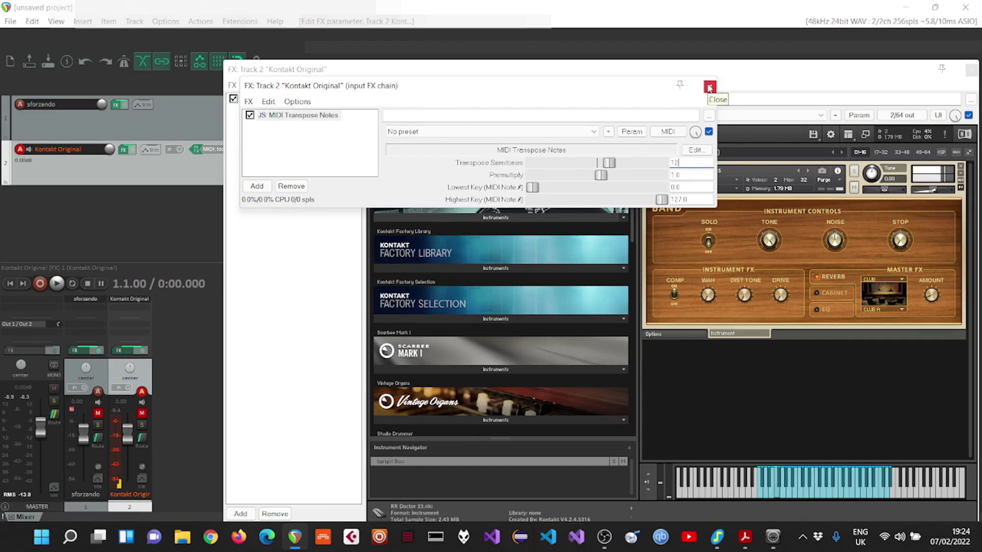
{"action": "left_click", "coordinate": [709, 87]}
{"action": "left_click_drag", "start_coordinate": [556, 74], "coordinate": [642, 72]}
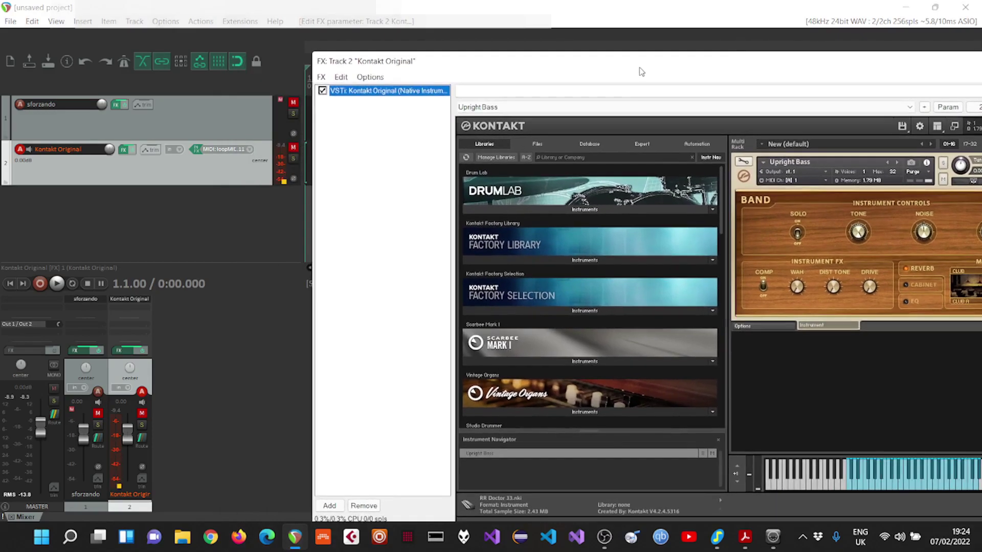
Move the Kontakt plugin window back left and close it
{"action": "left_click", "coordinate": [293, 149]}
{"action": "left_click", "coordinate": [293, 149]}
{"action": "left_click_drag", "start_coordinate": [479, 64], "coordinate": [266, 47]}
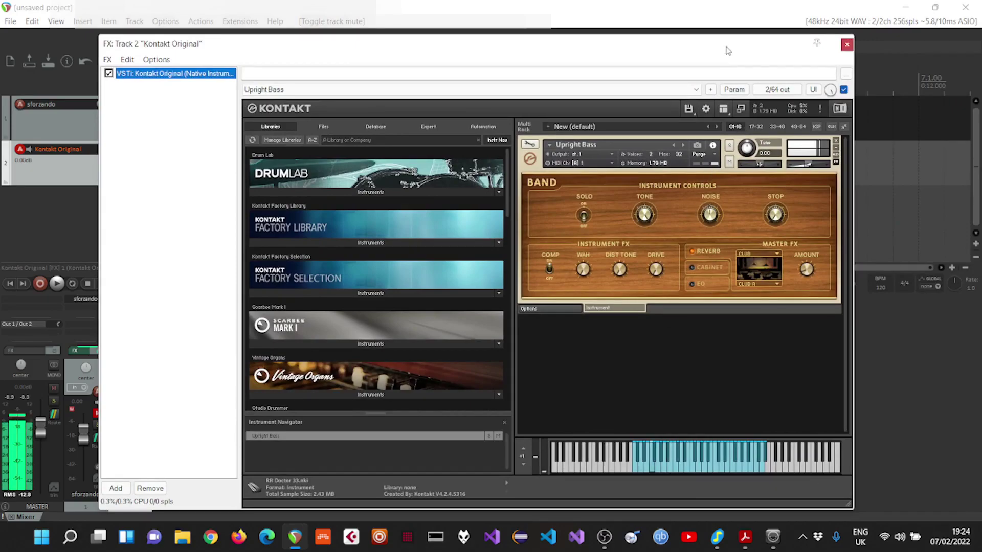
{"action": "left_click", "coordinate": [847, 44]}
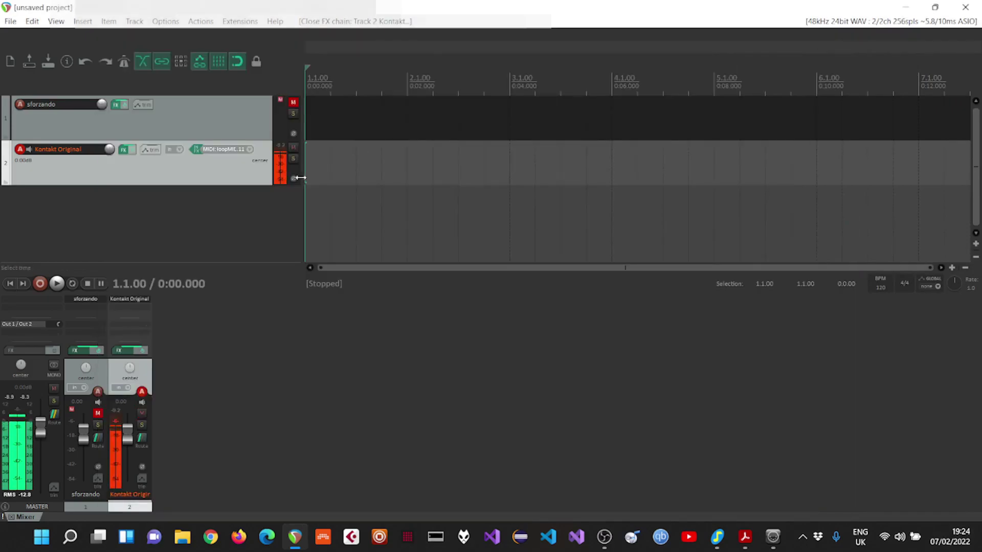
Unmute the Kontakt Original and sforzando tracks and select them both
{"action": "left_click", "coordinate": [294, 147]}
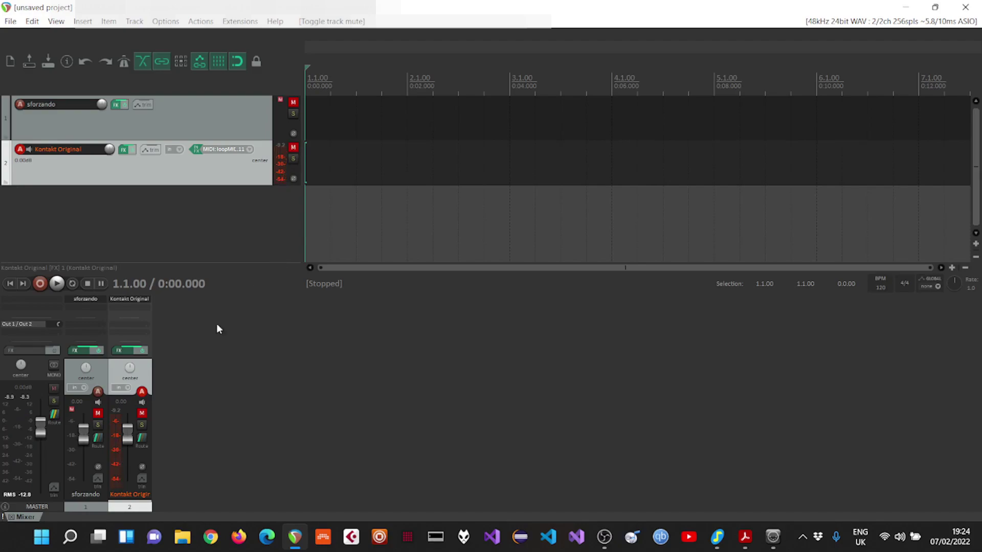
{"action": "left_click", "coordinate": [294, 148]}
{"action": "left_click", "coordinate": [293, 103]}
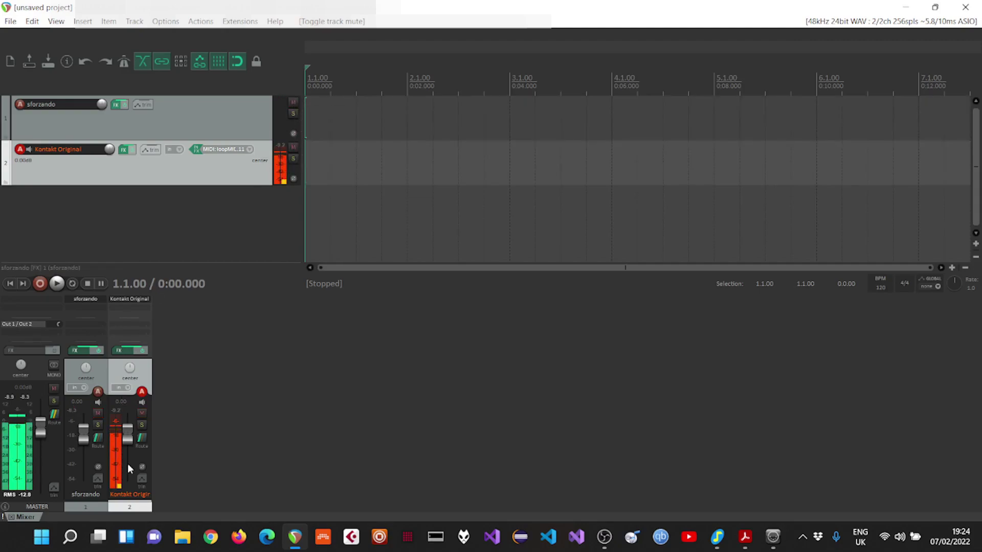
{"action": "left_click", "coordinate": [241, 124]}
{"action": "left_click", "coordinate": [237, 155]}
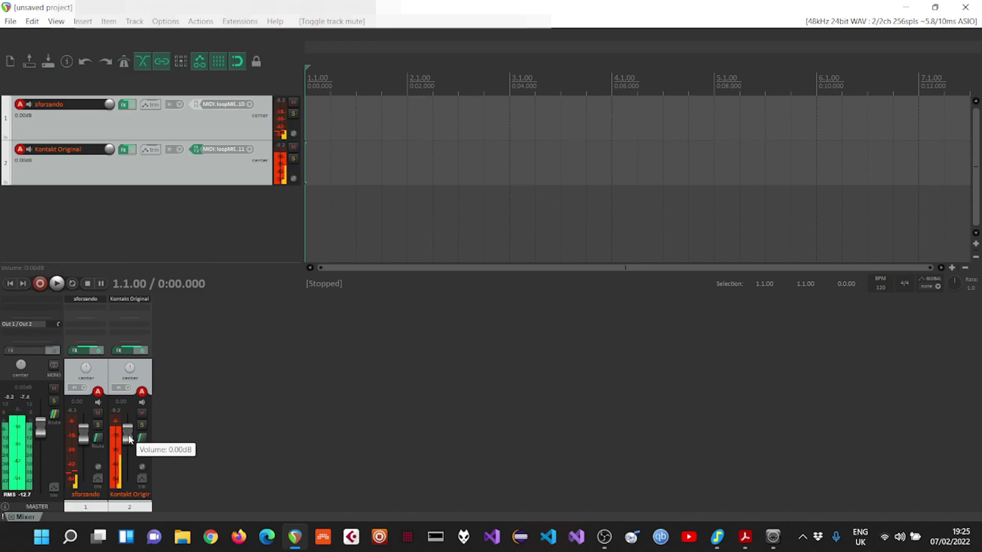
Lower both tracks to -3.68 dB and record-arm the Kontakt Original and sforzando tracks
{"action": "left_click_drag", "start_coordinate": [127, 433], "coordinate": [129, 447]}
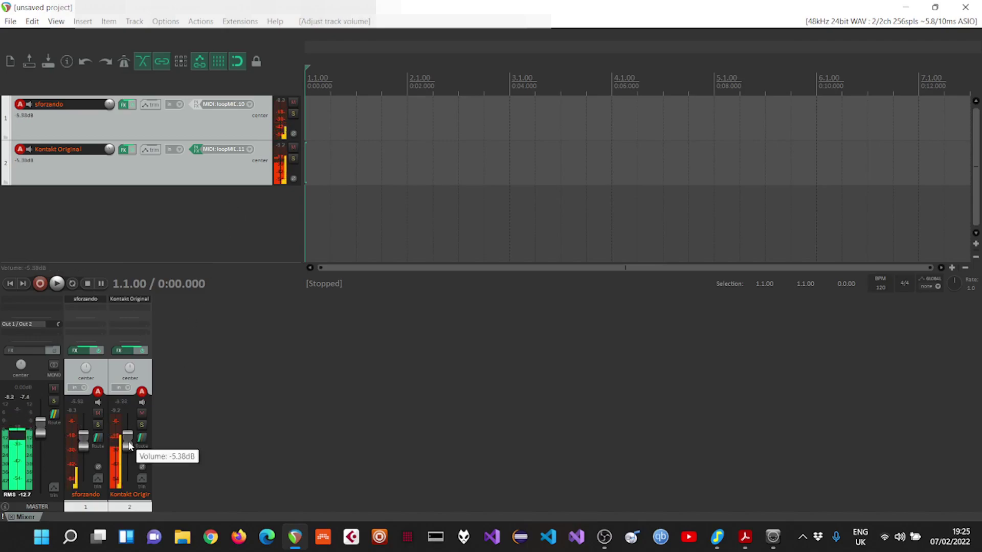
{"action": "left_click", "coordinate": [169, 437]}
{"action": "left_click", "coordinate": [223, 138]}
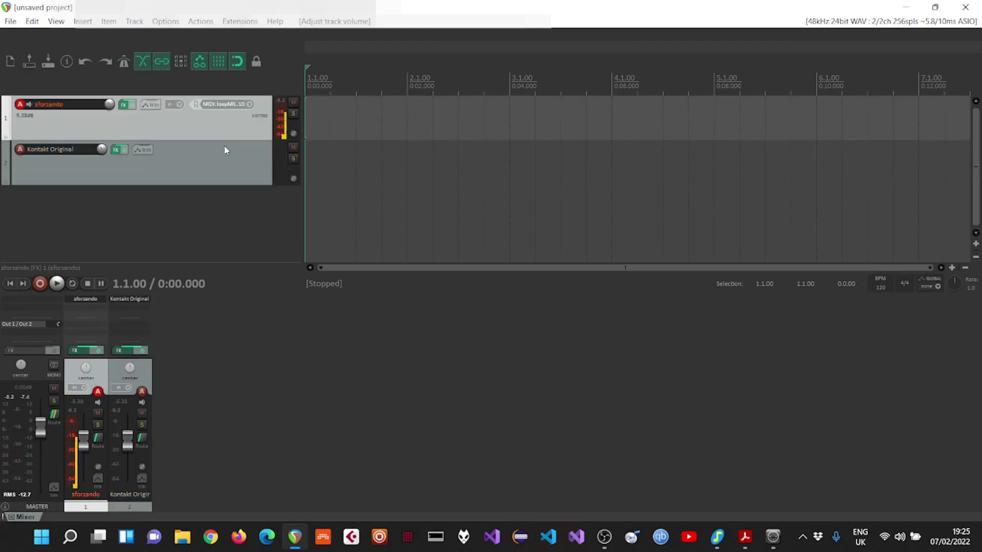
{"action": "left_click", "coordinate": [215, 172], "text": "ctrl"}
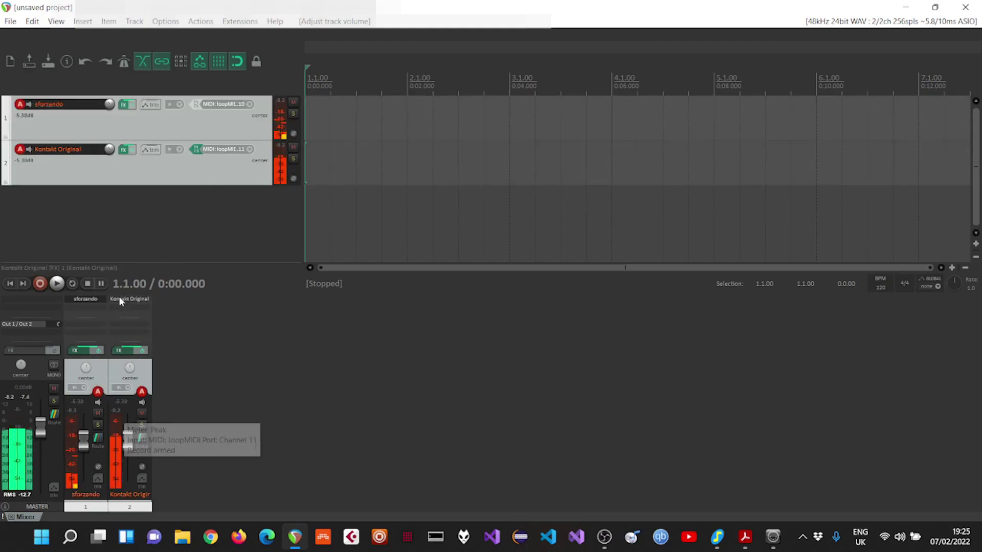
{"action": "left_click", "coordinate": [20, 148]}
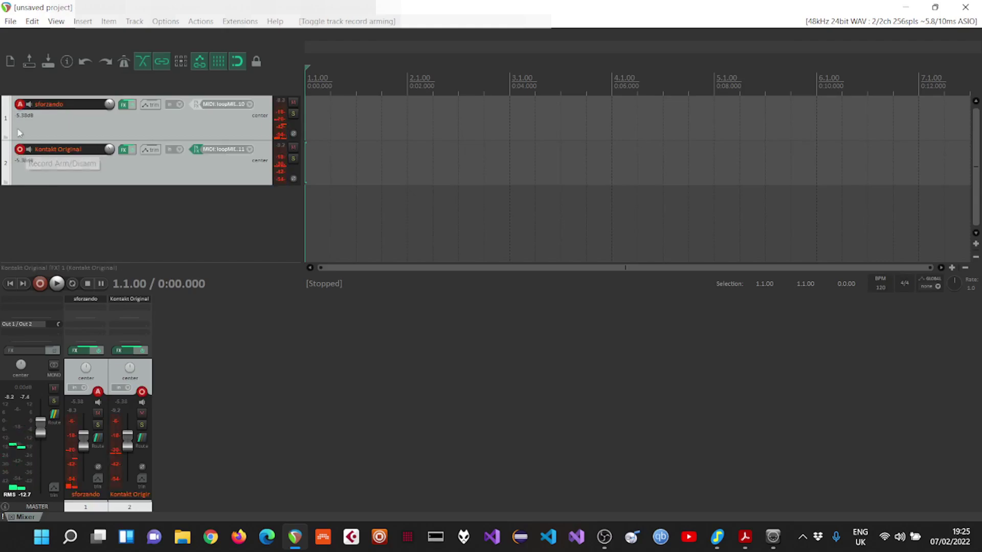
{"action": "left_click", "coordinate": [20, 104]}
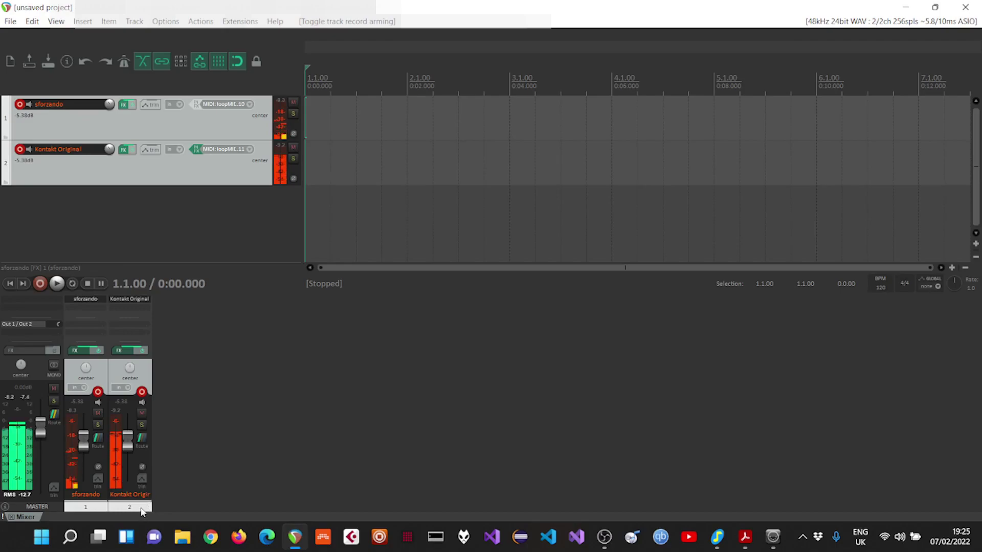
Lower the Kontakt Original track's volume to -9.92 dB
{"action": "left_click", "coordinate": [137, 483]}
{"action": "mouse_move", "coordinate": [127, 445]}
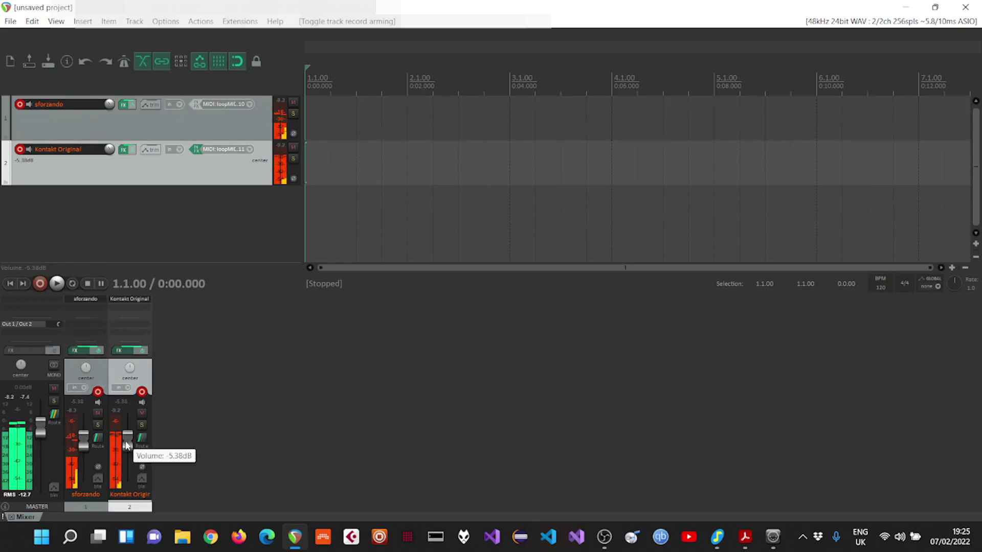
{"action": "left_click_drag", "start_coordinate": [127, 444], "coordinate": [126, 453]}
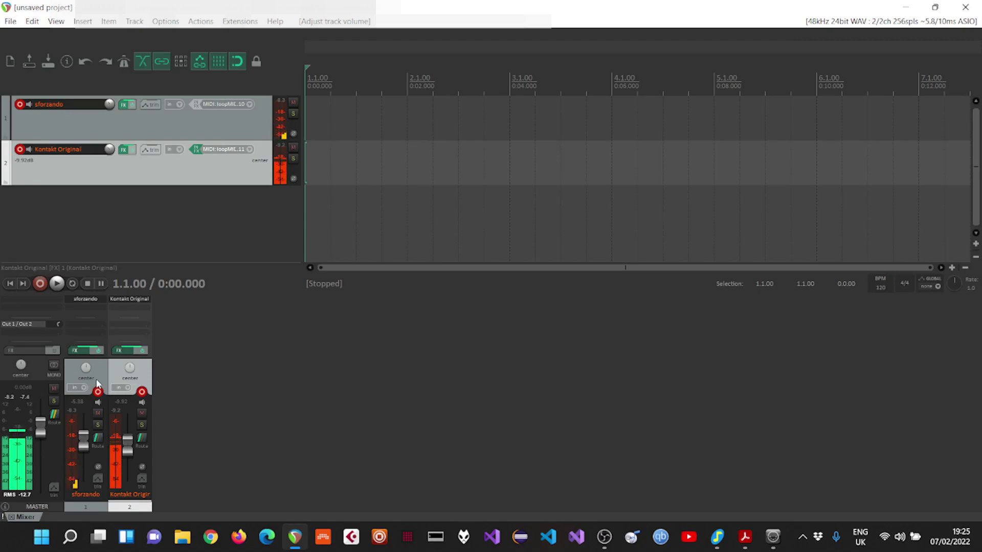
Mute the master output, check JJazzLab's mixer with the looping blues, and return to Reaper
{"action": "left_click", "coordinate": [54, 389]}
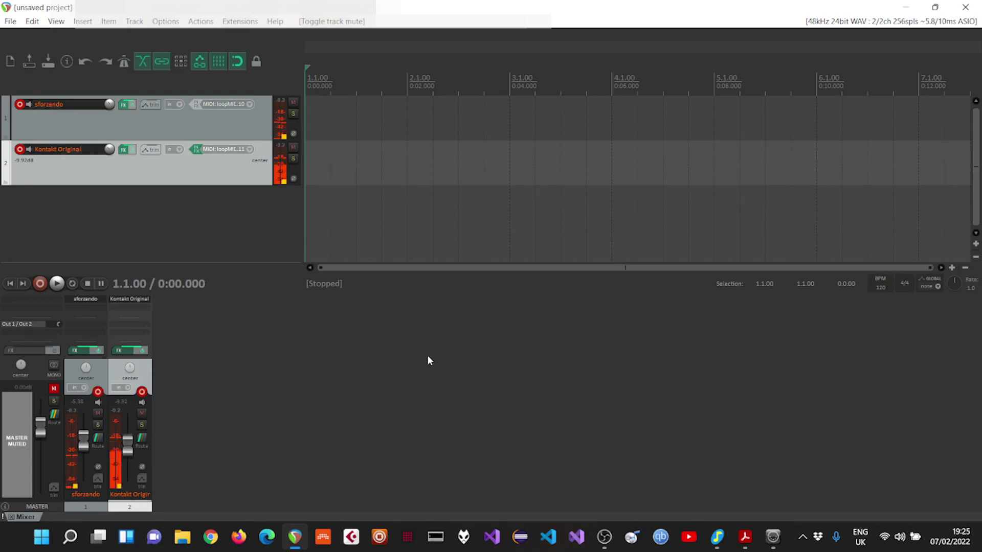
{"action": "mouse_move", "coordinate": [718, 546]}
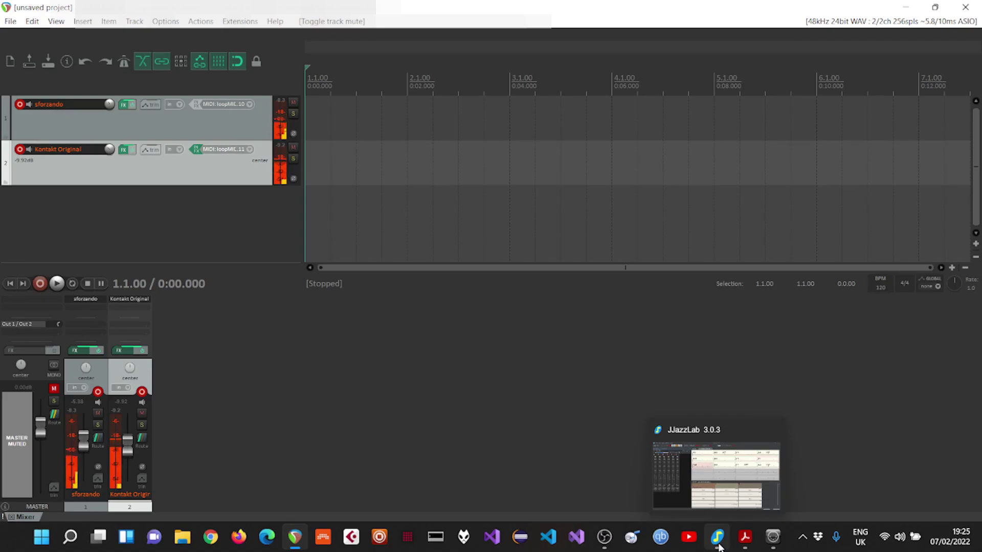
{"action": "left_click", "coordinate": [718, 546]}
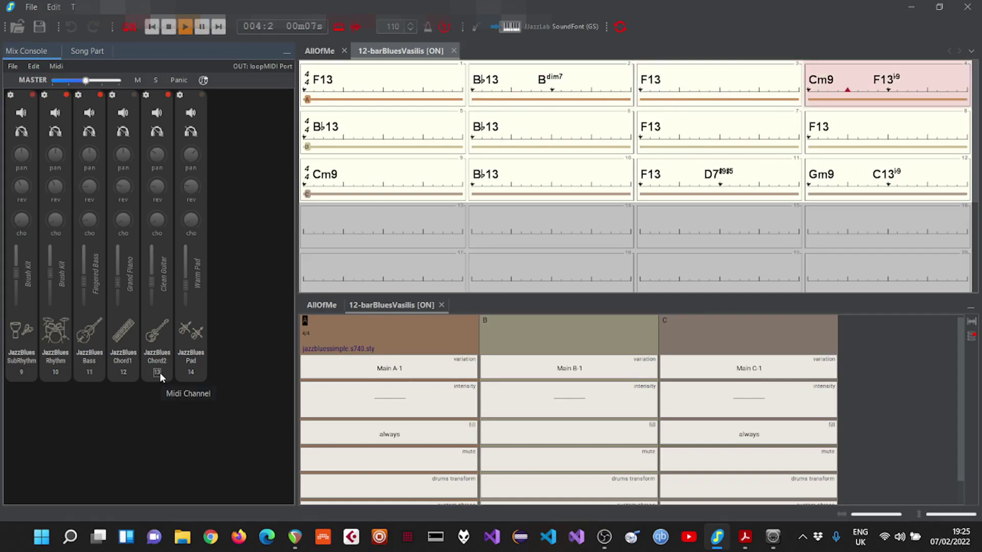
{"action": "left_click", "coordinate": [296, 537]}
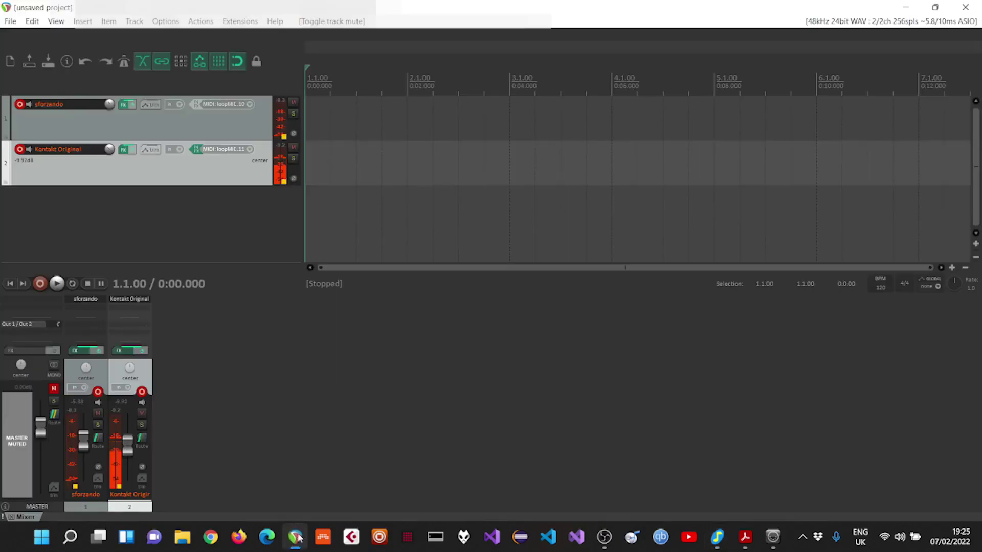
Insert a new Kontakt track without extra outputs and load the Factory Selection Jazz Guitar
{"action": "right_click", "coordinate": [139, 217]}
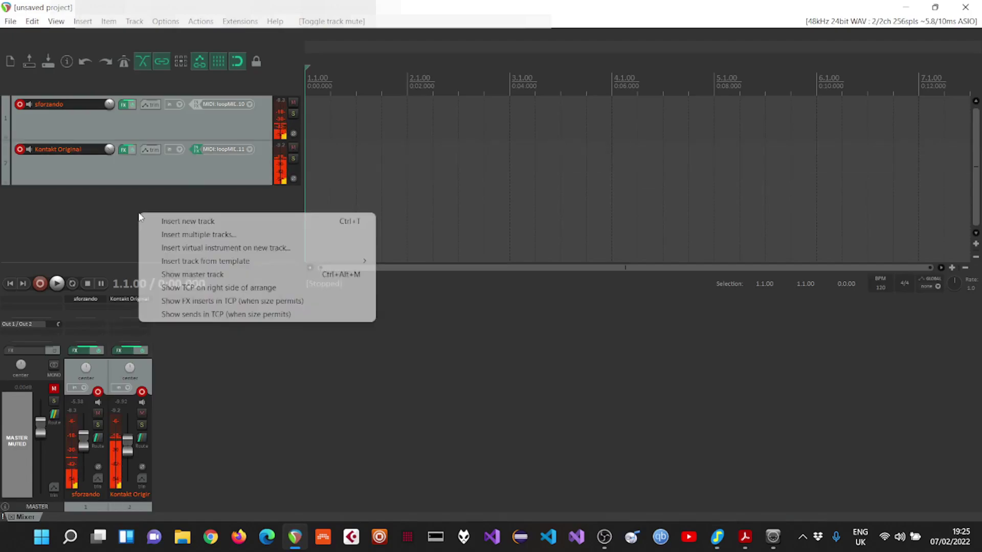
{"action": "left_click", "coordinate": [175, 247]}
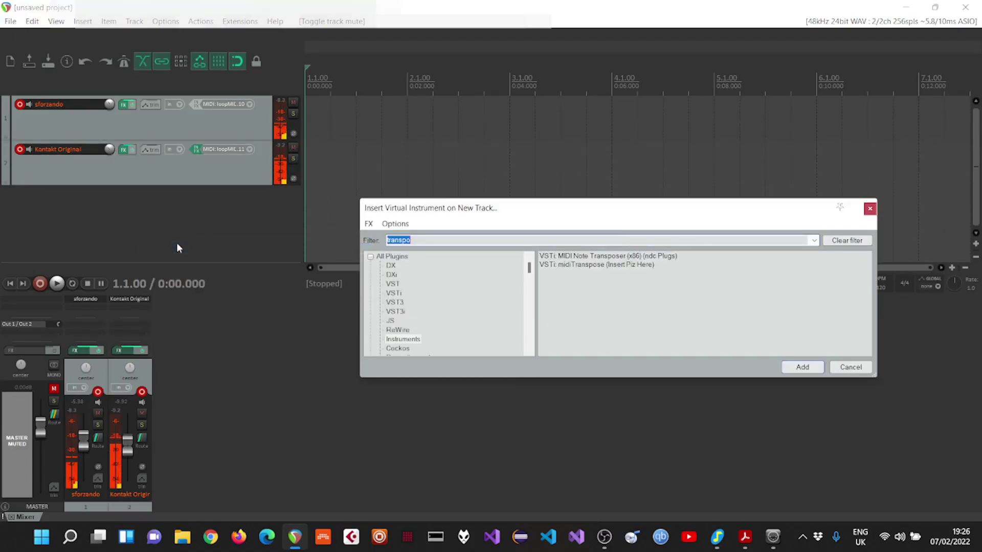
{"action": "type", "text": "kontakt"}
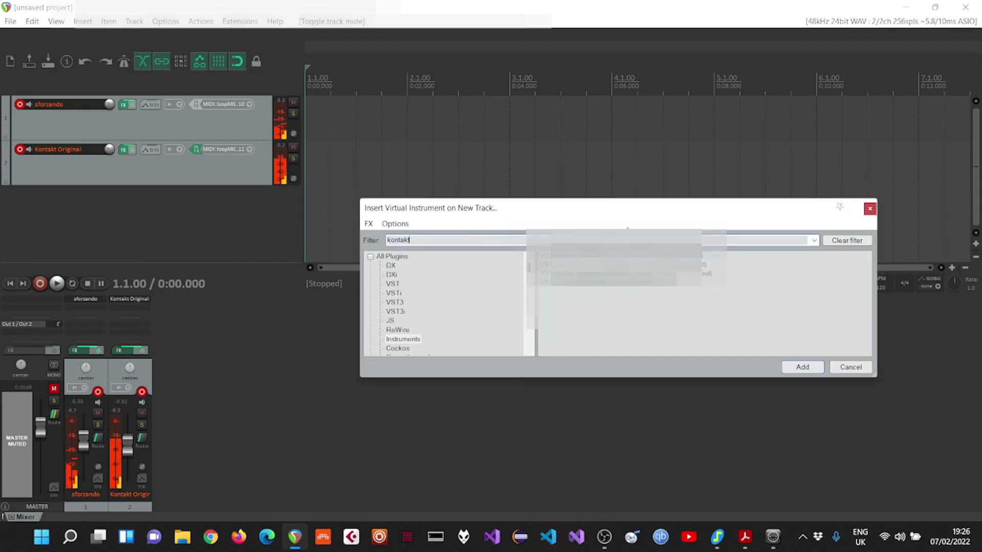
{"action": "key", "text": "Return"}
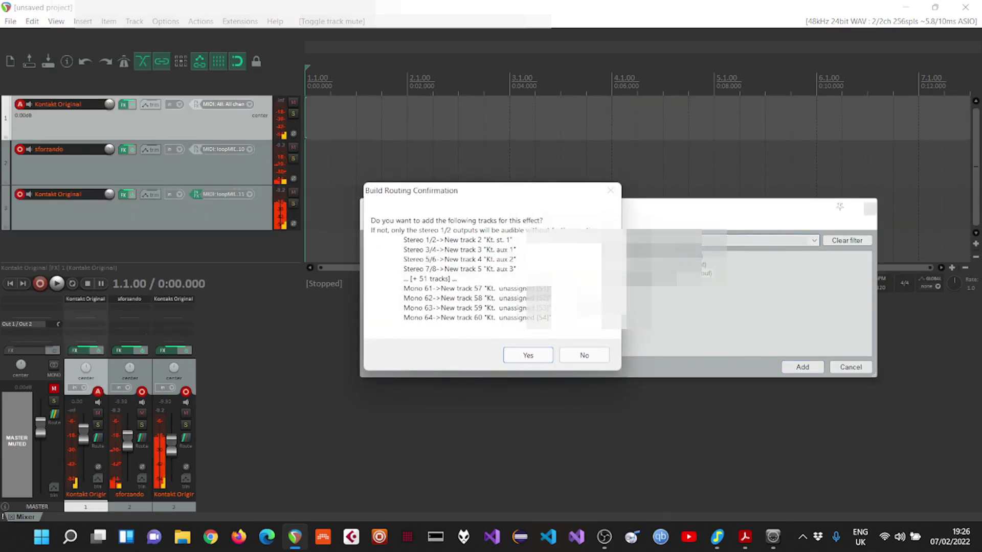
{"action": "left_click", "coordinate": [578, 360]}
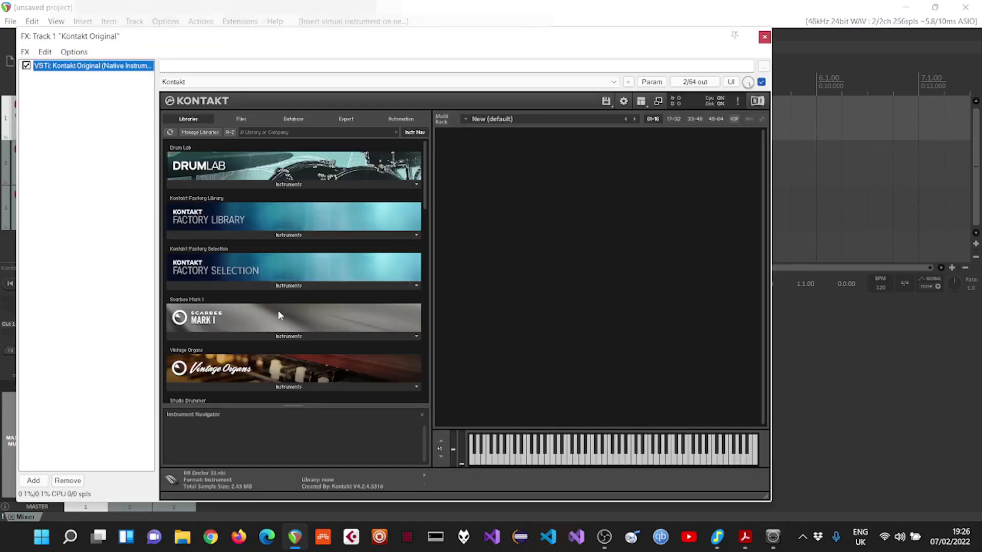
{"action": "left_click", "coordinate": [284, 287]}
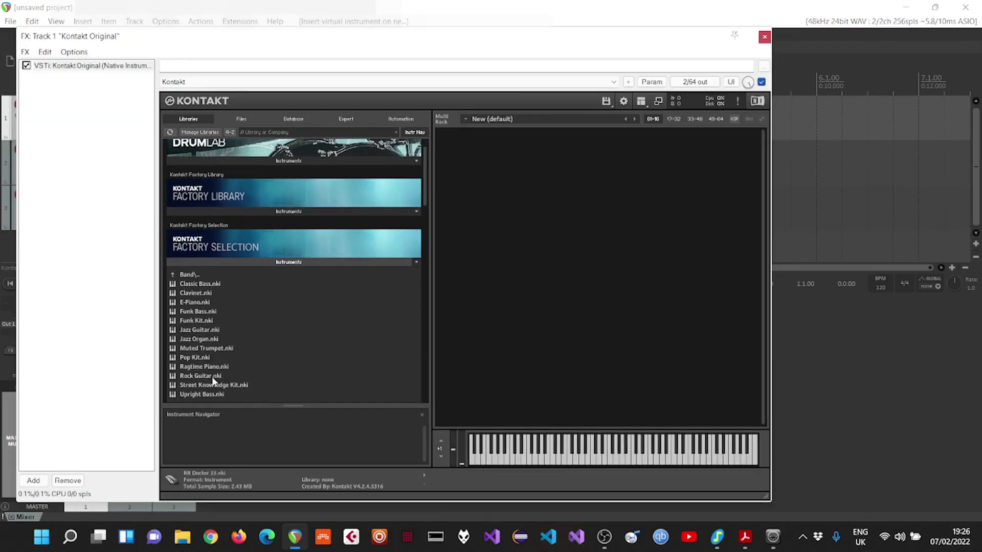
{"action": "double_click", "coordinate": [210, 329]}
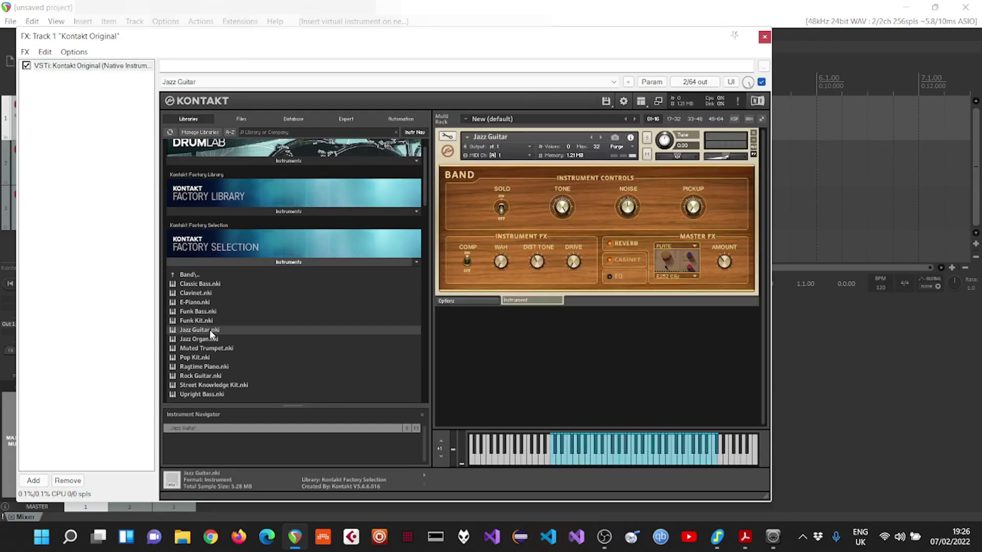
{"action": "left_click", "coordinate": [765, 37]}
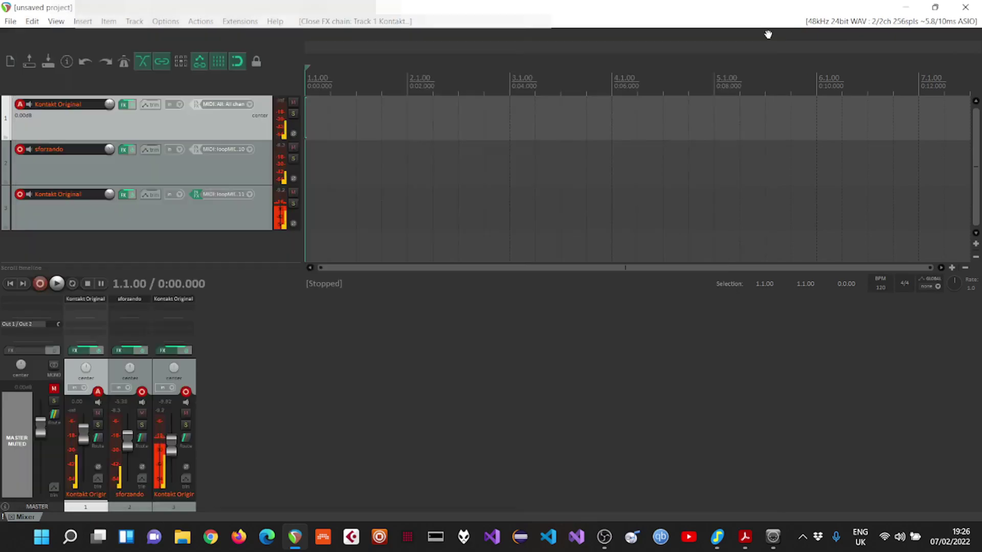
Select the first Kontakt track and close its reopened instrument window
{"action": "left_click", "coordinate": [223, 224]}
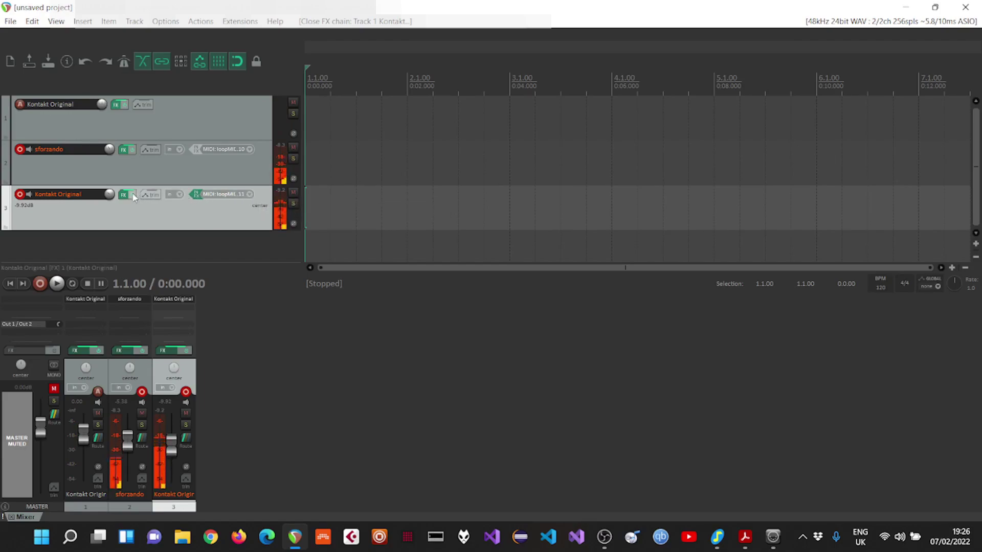
{"action": "left_click", "coordinate": [182, 115]}
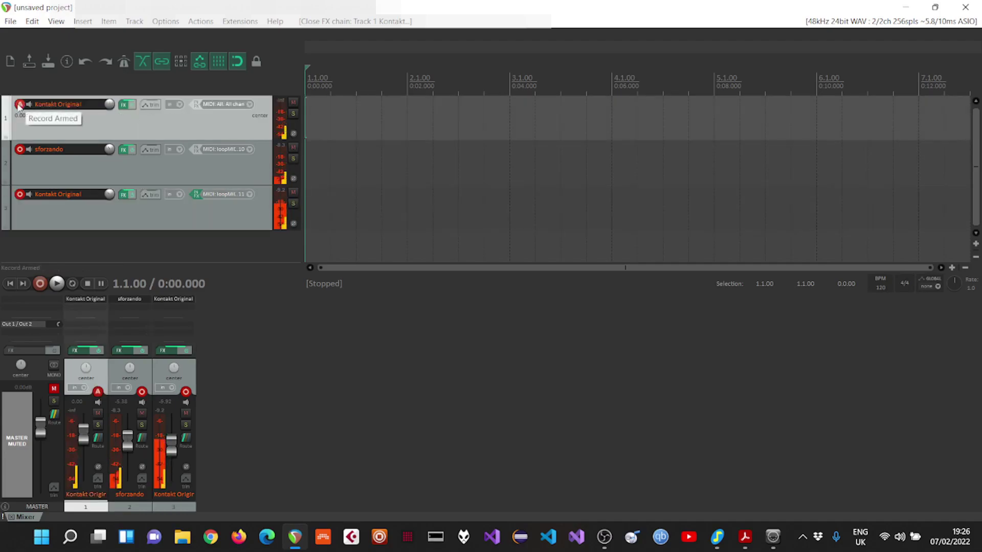
{"action": "left_click", "coordinate": [124, 105]}
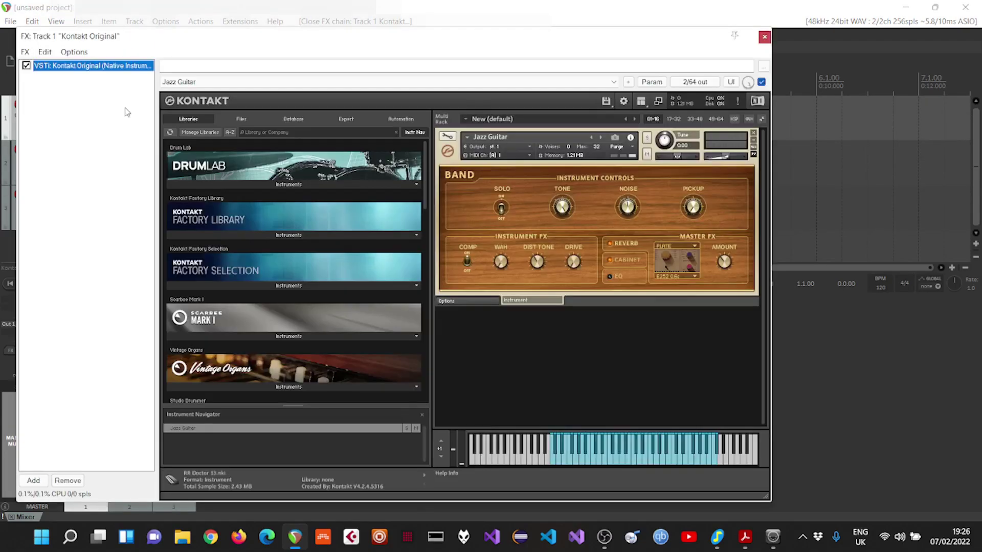
{"action": "left_click", "coordinate": [765, 37]}
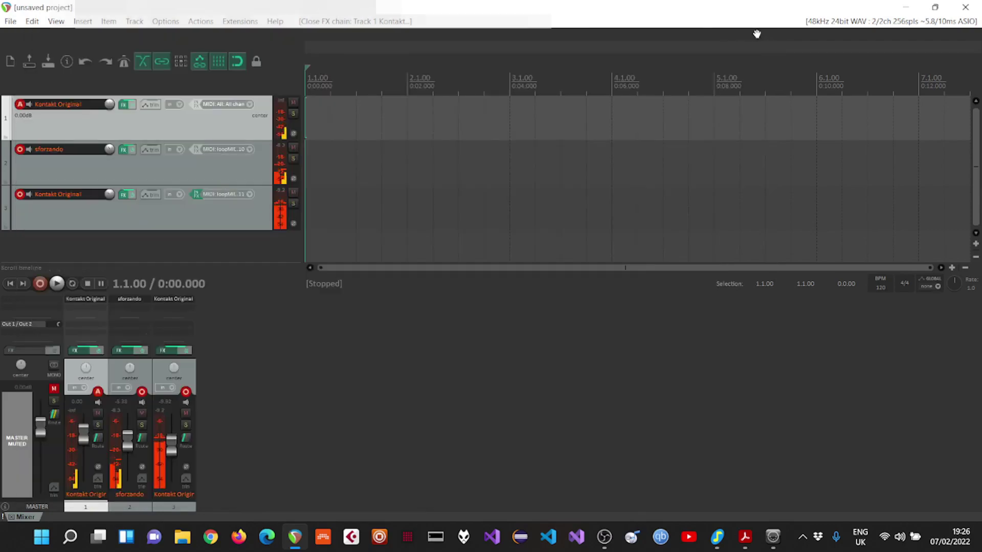
Set track 1's input to loopMIDI Port channel 13, mapped to MIDI channel 1
{"action": "left_click", "coordinate": [249, 104]}
{"action": "mouse_move", "coordinate": [272, 141]}
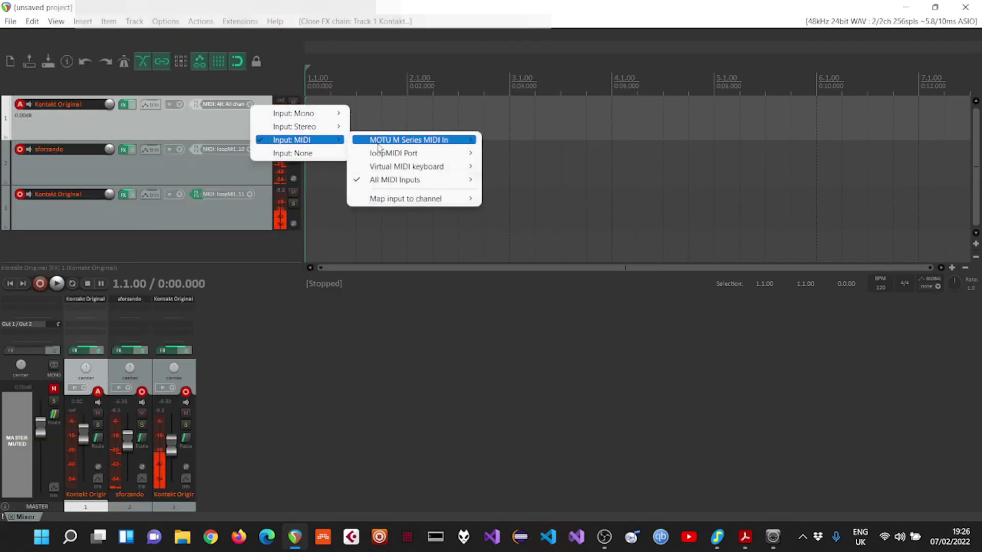
{"action": "mouse_move", "coordinate": [467, 154]}
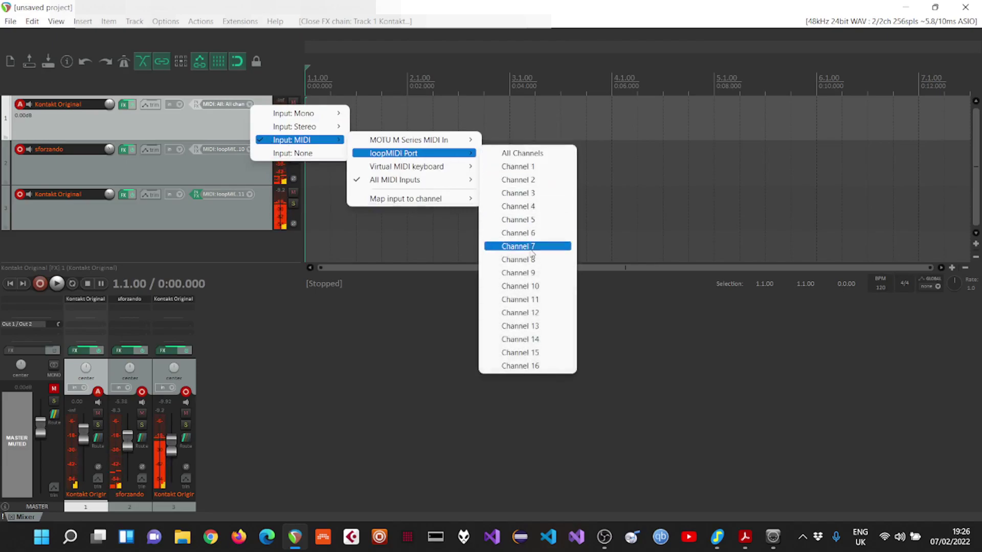
{"action": "left_click", "coordinate": [532, 326]}
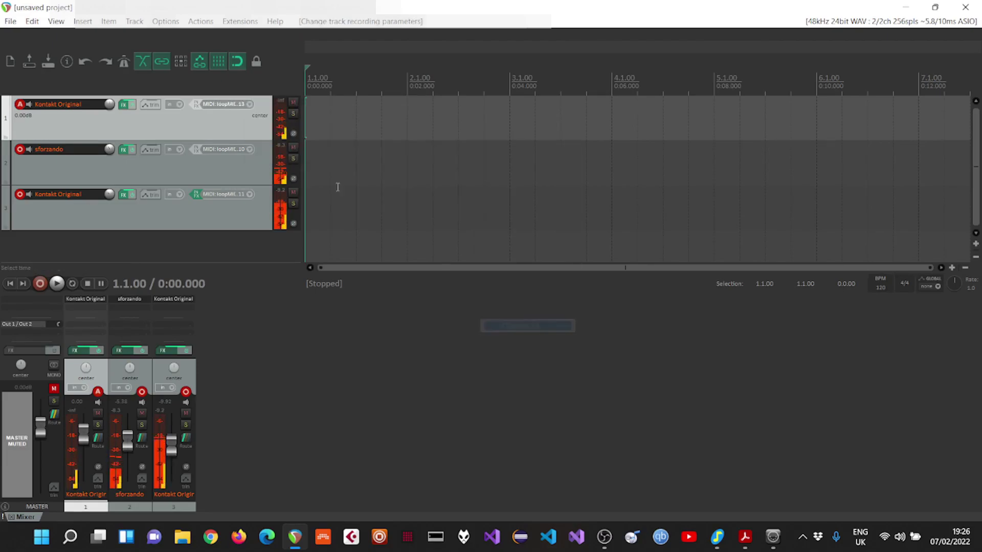
{"action": "left_click", "coordinate": [250, 104]}
{"action": "mouse_move", "coordinate": [289, 137]}
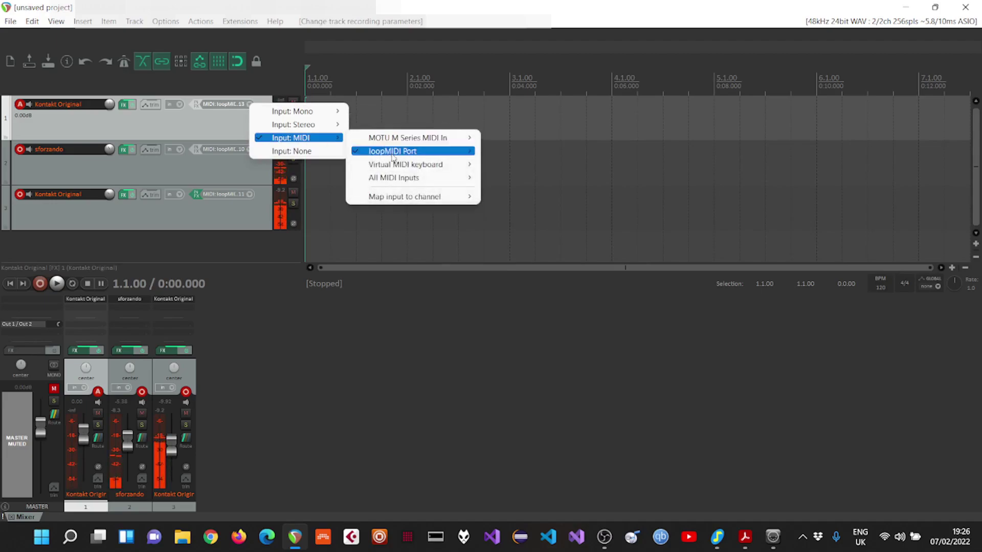
{"action": "mouse_move", "coordinate": [409, 196]}
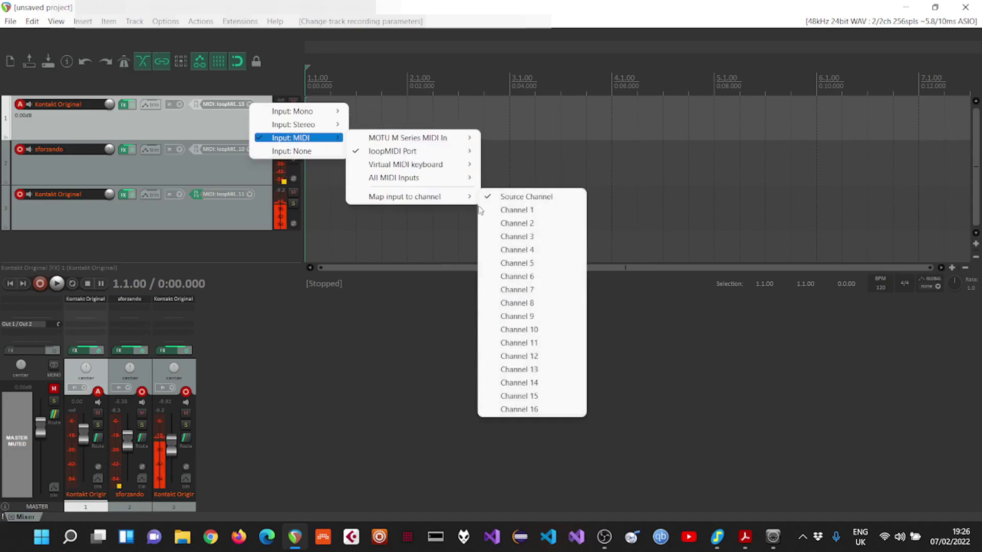
{"action": "left_click", "coordinate": [505, 210]}
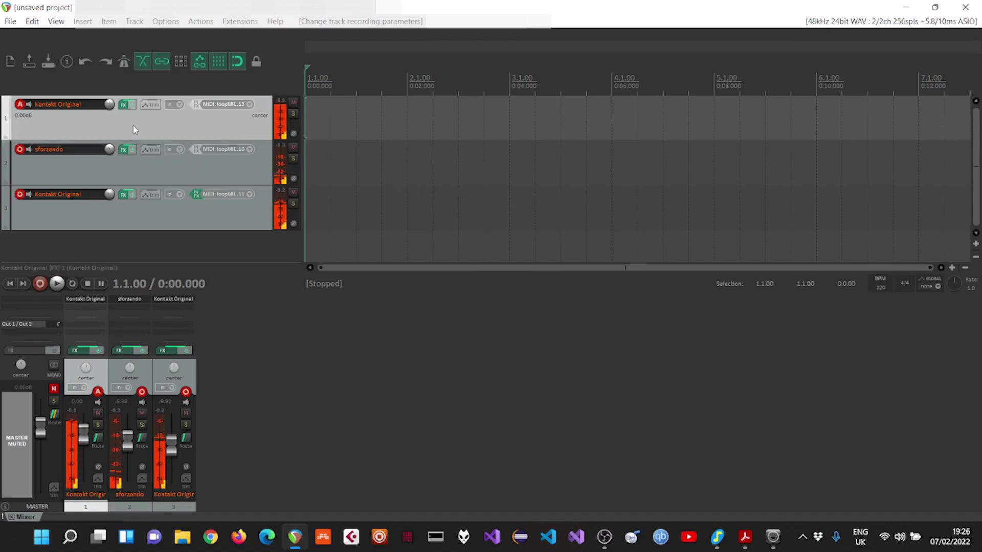
Fully record-arm the guitar track and mute the other tracks to hear it alone
{"action": "left_click", "coordinate": [20, 105]}
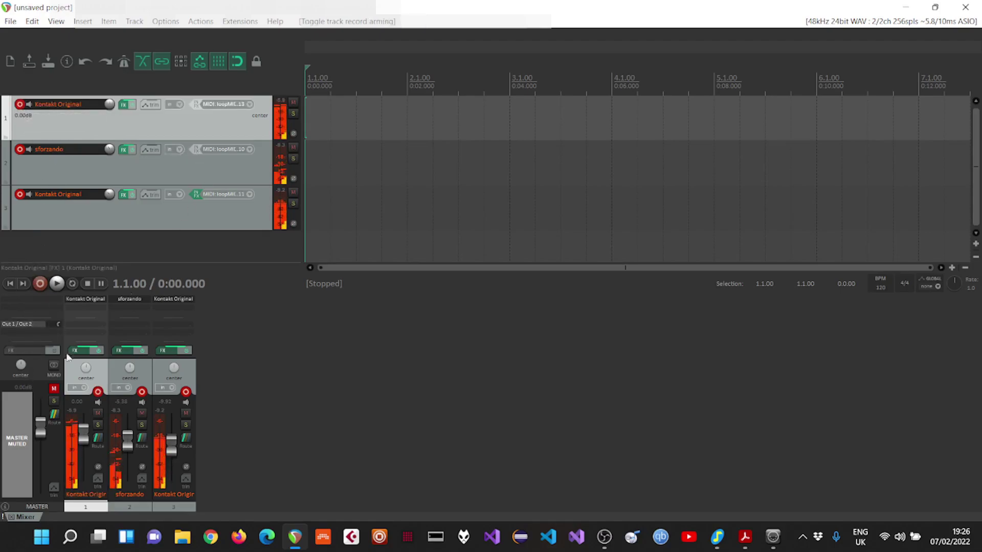
{"action": "left_click", "coordinate": [98, 412]}
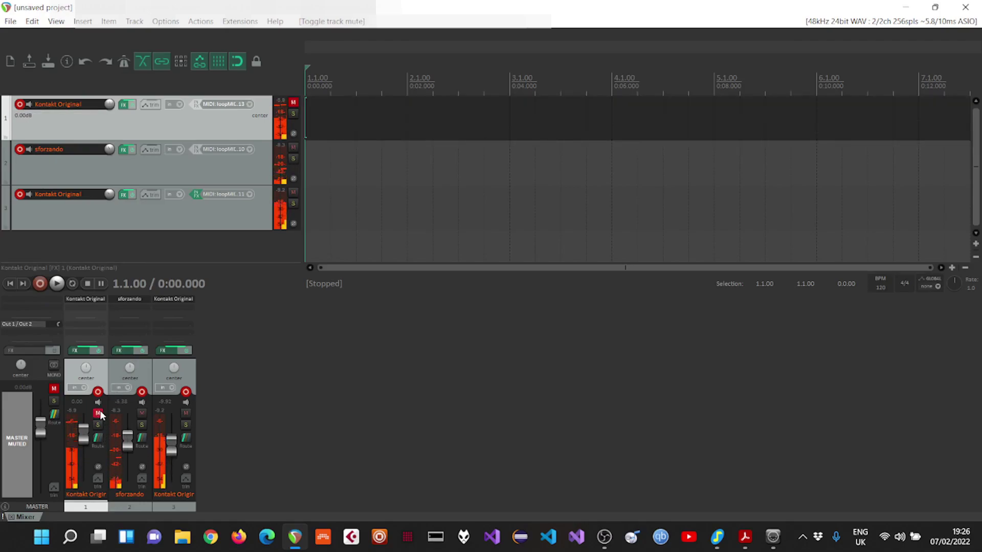
{"action": "left_click", "coordinate": [142, 412]}
{"action": "left_click", "coordinate": [185, 413]}
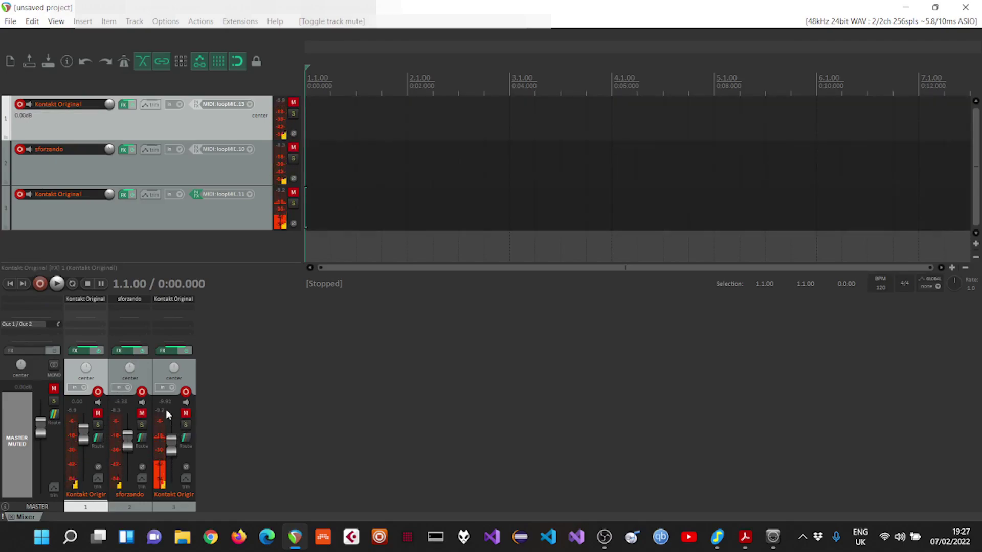
{"action": "left_click", "coordinate": [98, 413]}
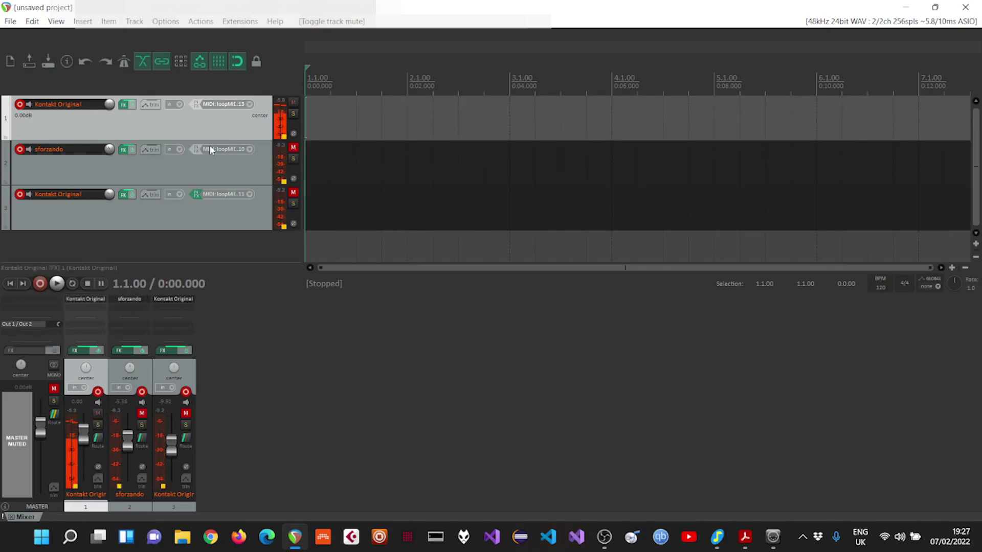
Unmute the master, turn the guitar down to -23.6 dB, and unmute the drums and bass
{"action": "left_click", "coordinate": [53, 388]}
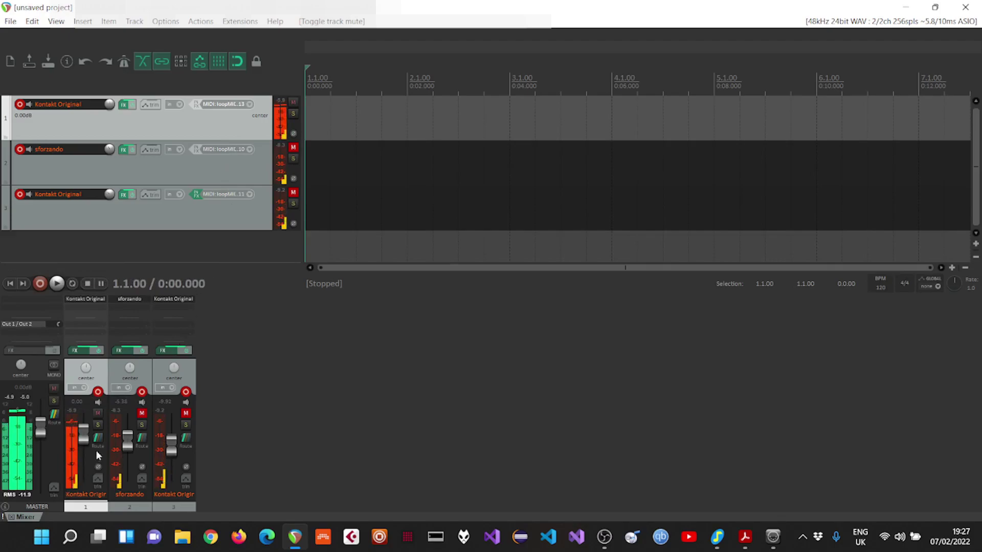
{"action": "left_click_drag", "start_coordinate": [83, 434], "coordinate": [83, 464]}
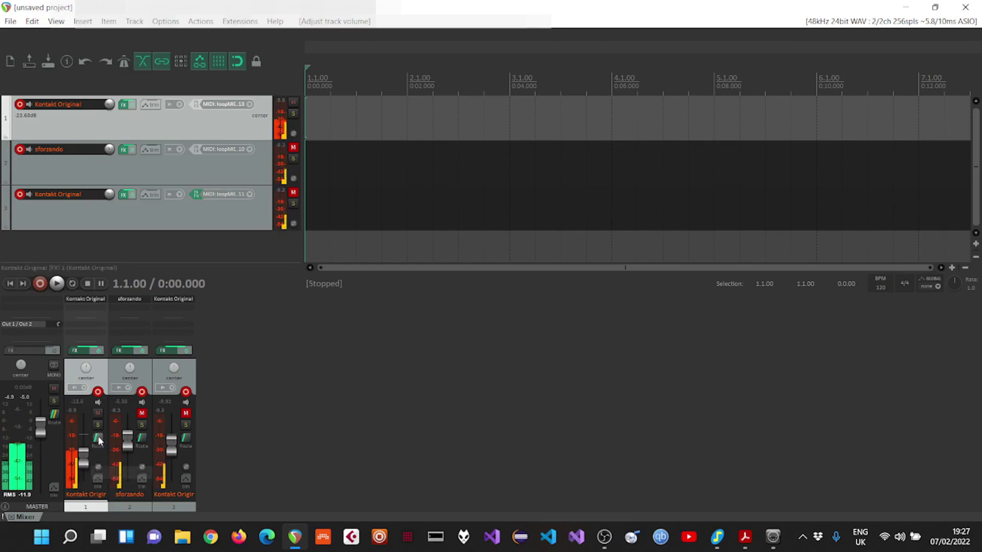
{"action": "left_click", "coordinate": [142, 414]}
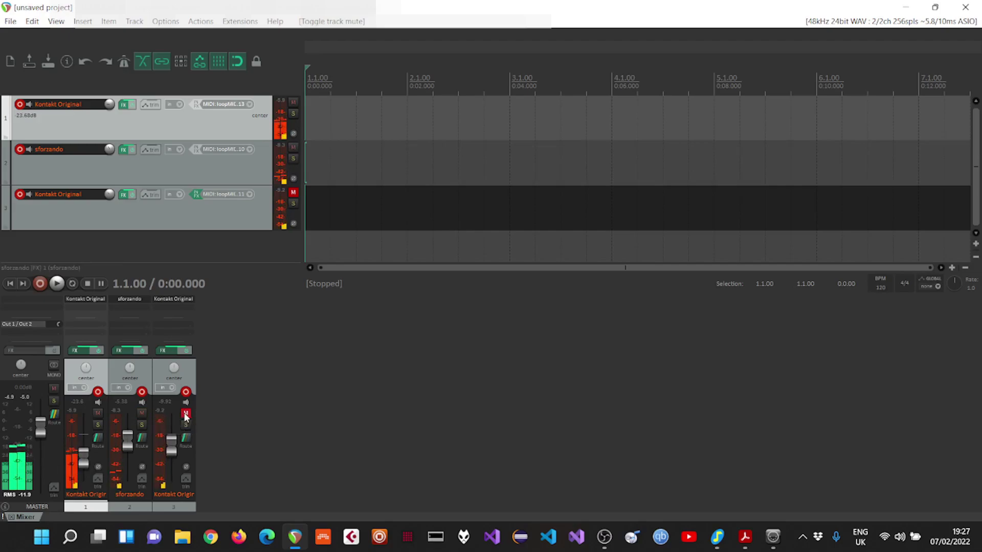
{"action": "left_click", "coordinate": [186, 414]}
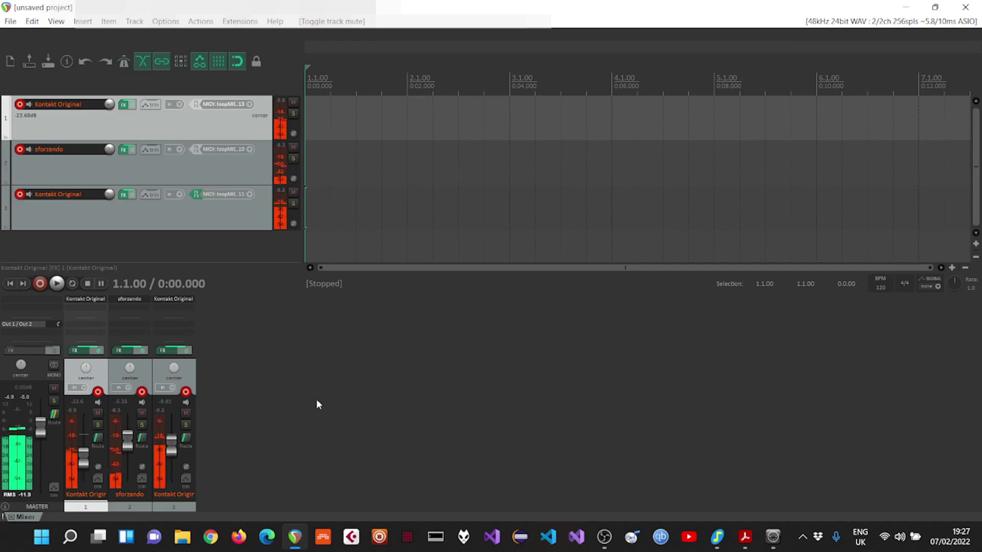
Lower the master to -14.7 dB, record about 12 seconds on all three tracks, and save all MIDI files
{"action": "mouse_move", "coordinate": [40, 432]}
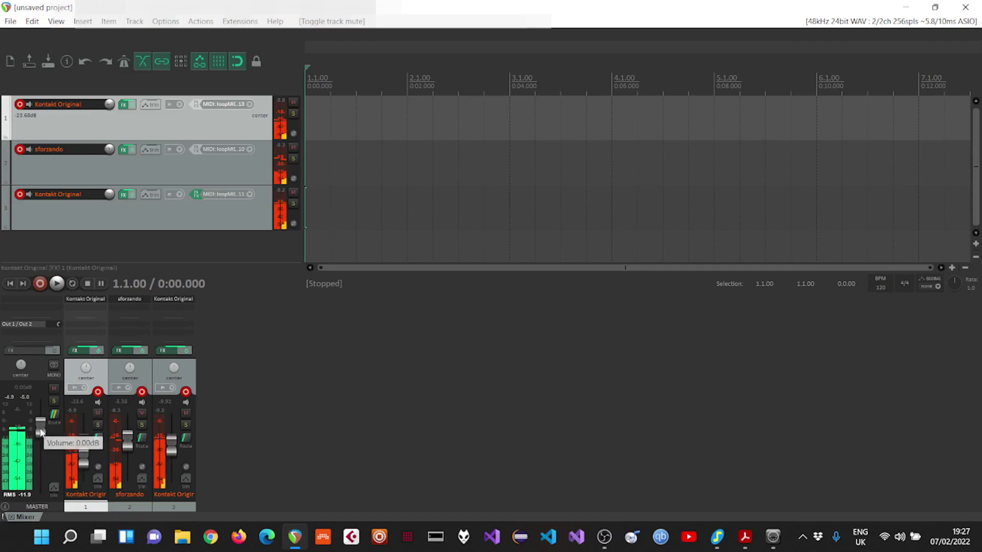
{"action": "left_click_drag", "start_coordinate": [40, 432], "coordinate": [42, 455]}
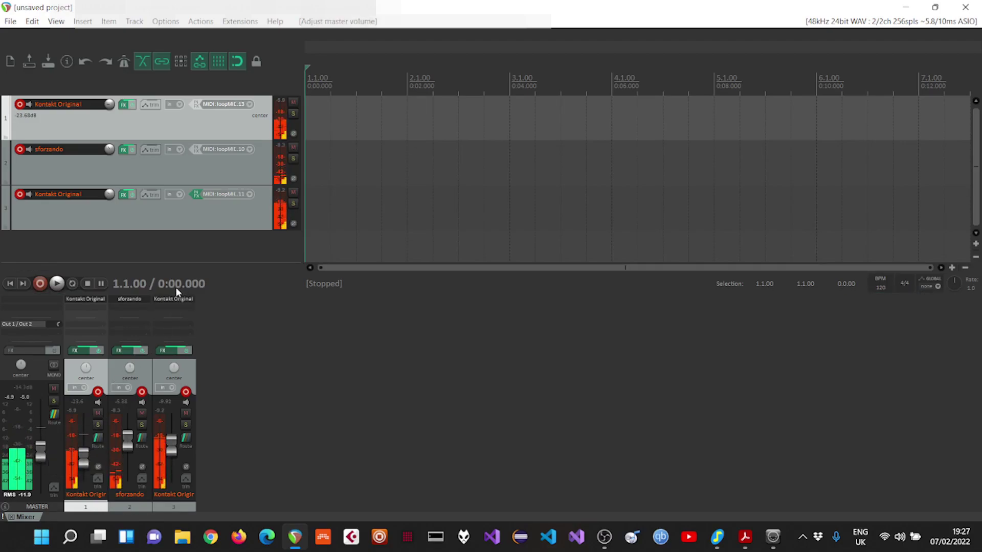
{"action": "left_click", "coordinate": [40, 284]}
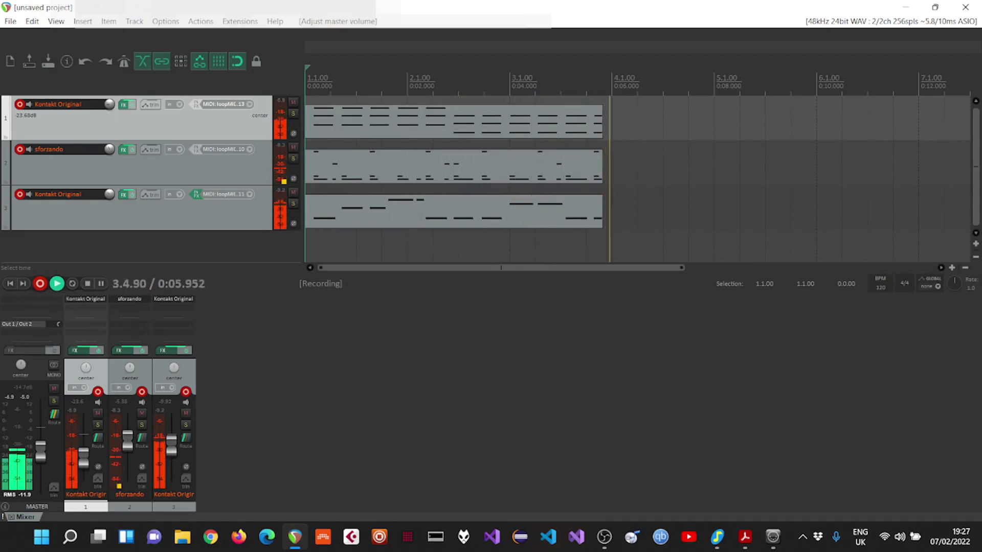
{"action": "left_click", "coordinate": [87, 284]}
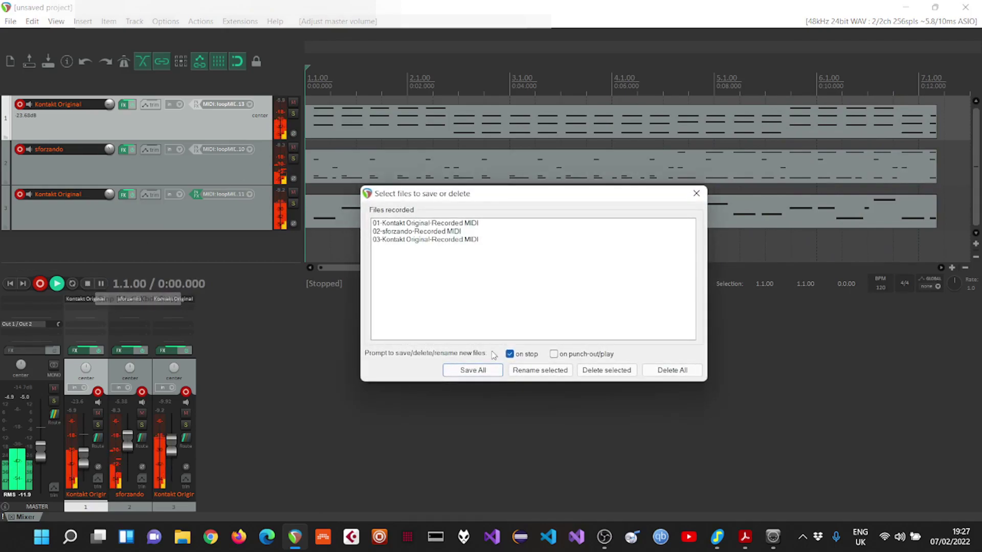
{"action": "left_click", "coordinate": [472, 370]}
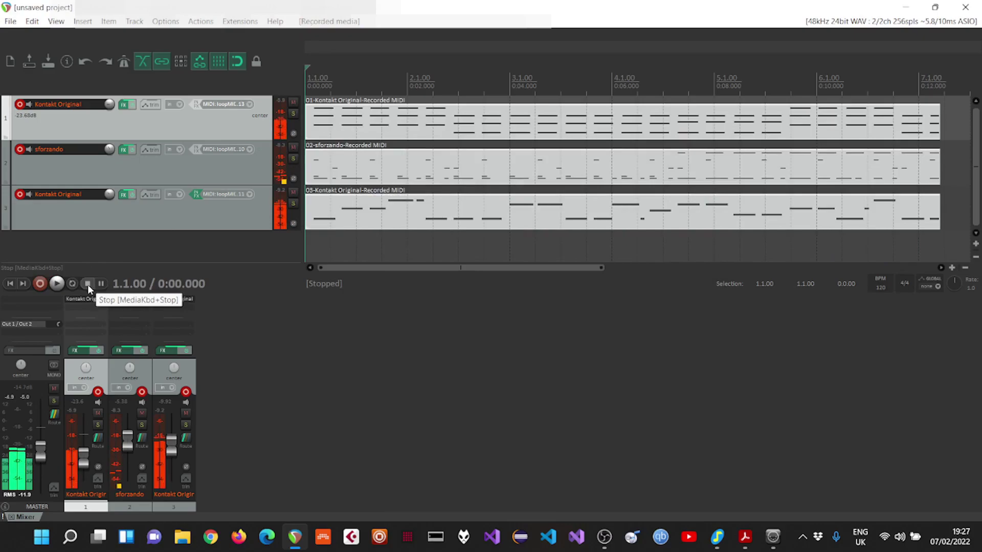
Stop JJazzLab's looping blues backing and bring Reaper back in front with its three recorded MIDI items
{"action": "left_click", "coordinate": [717, 535]}
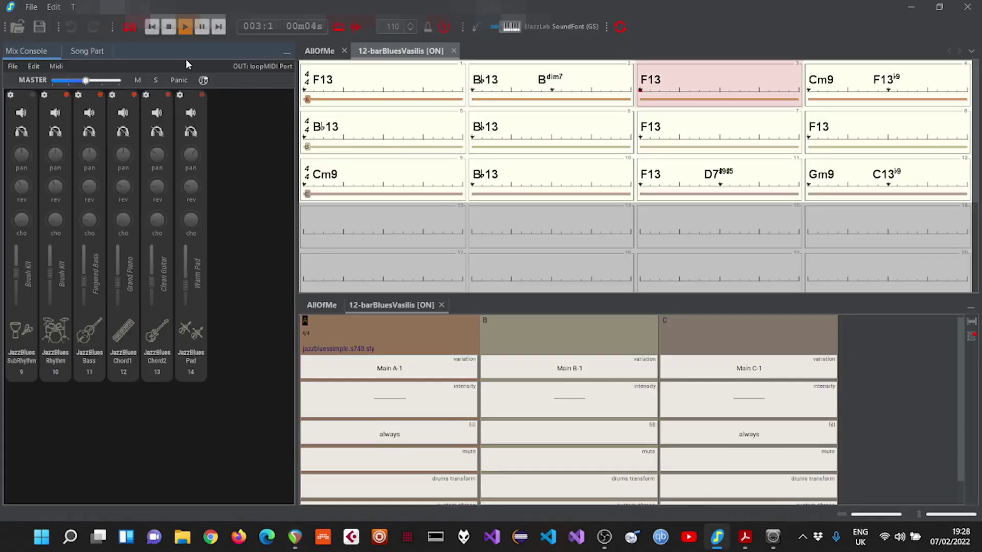
{"action": "left_click", "coordinate": [169, 28]}
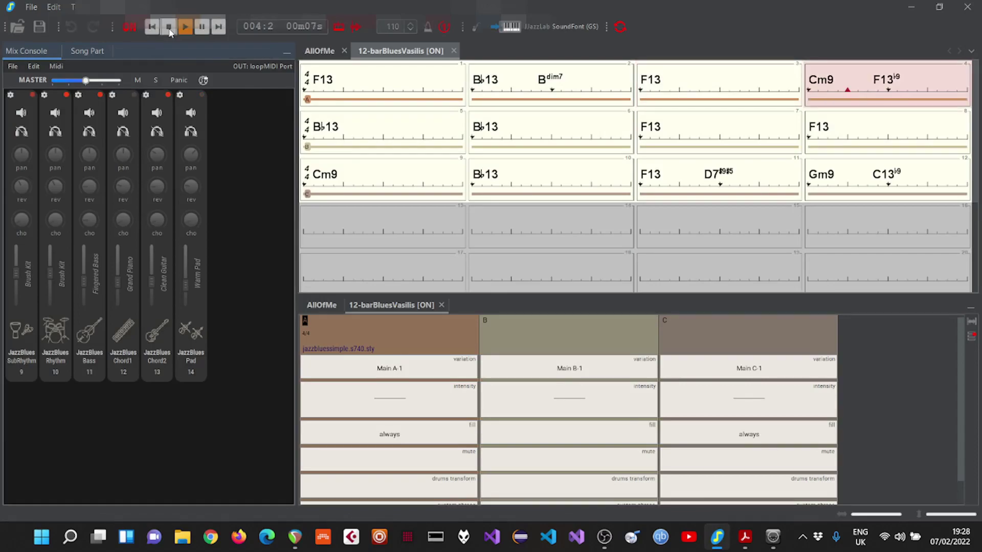
{"action": "left_click", "coordinate": [717, 536]}
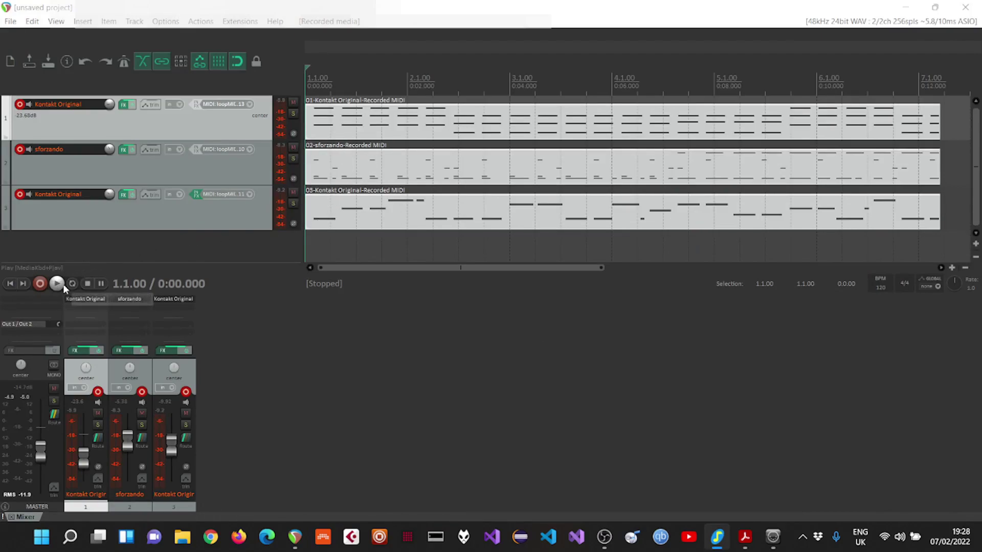
{"action": "left_click", "coordinate": [58, 284]}
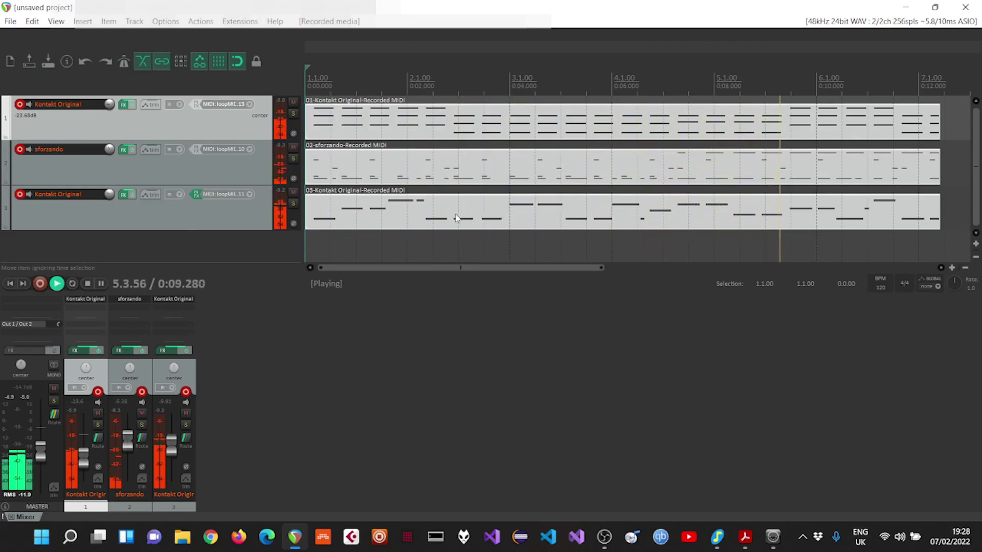
{"action": "left_click", "coordinate": [86, 286]}
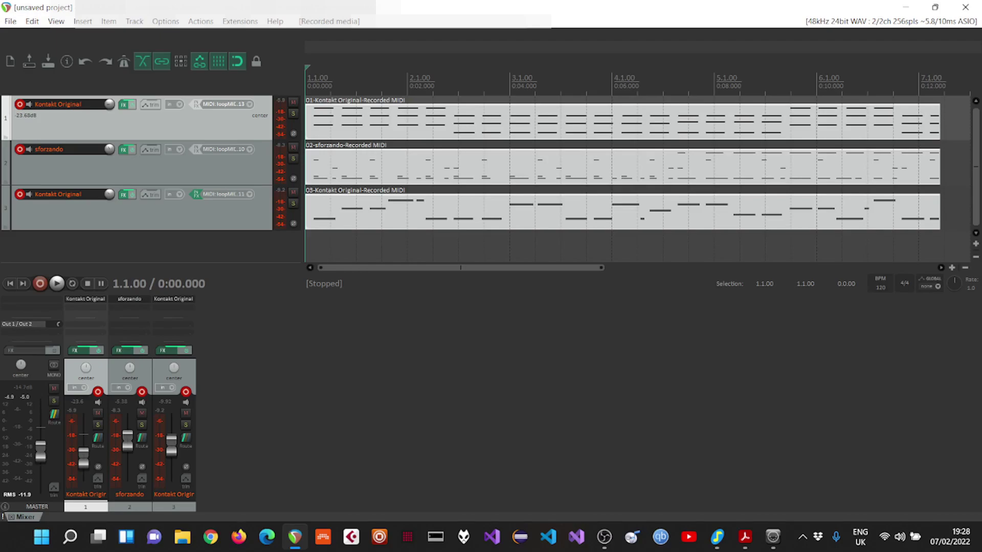
{"action": "key", "text": "alt+Tab"}
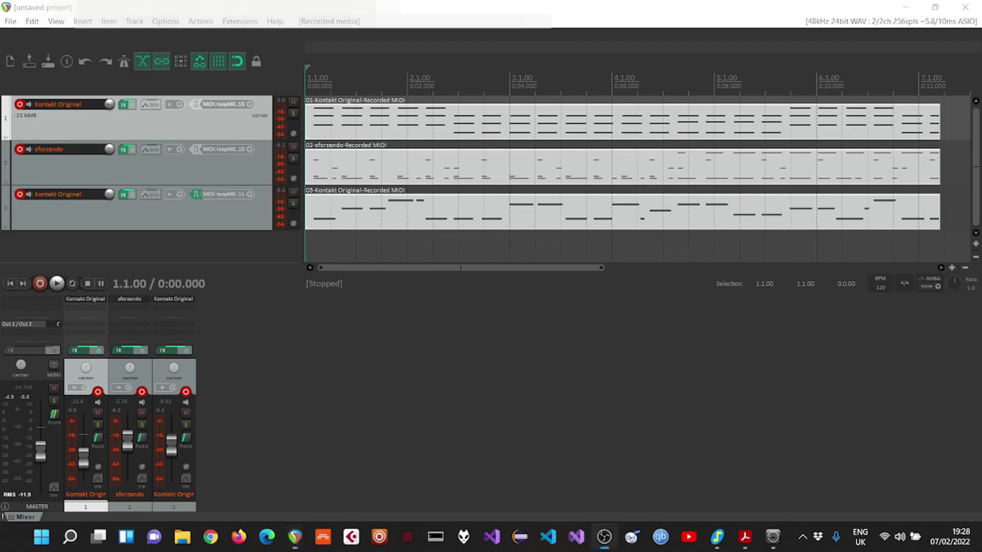